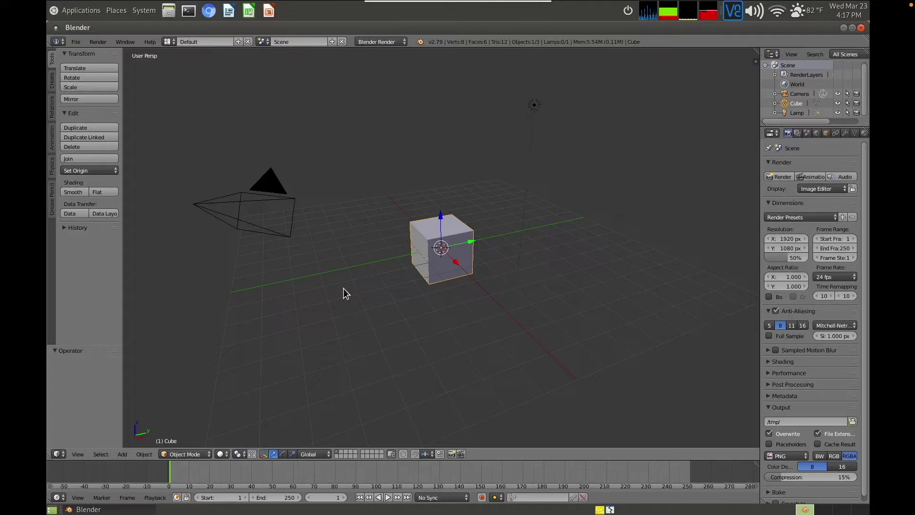
Step: Open the user preferences and set the interface display scale to 1.25
left_click(76, 42)
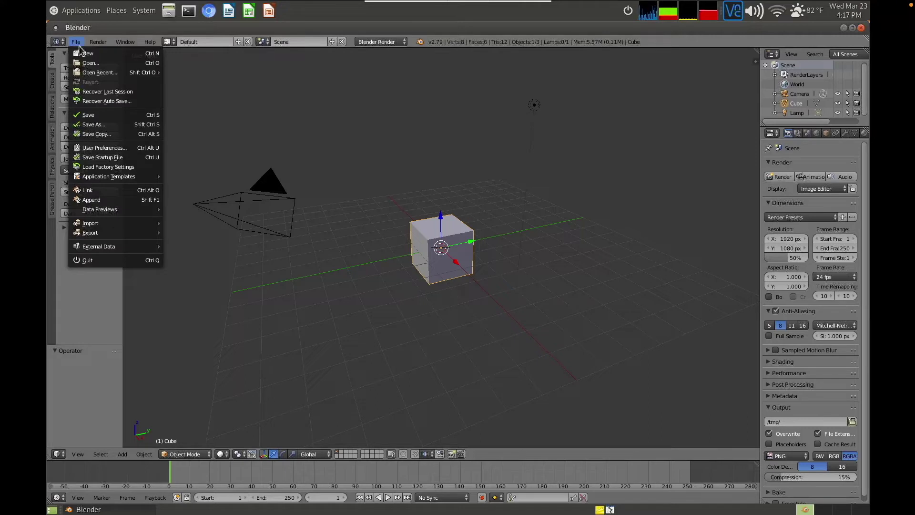
left_click(118, 148)
left_click_drag(165, 37, 241, 95)
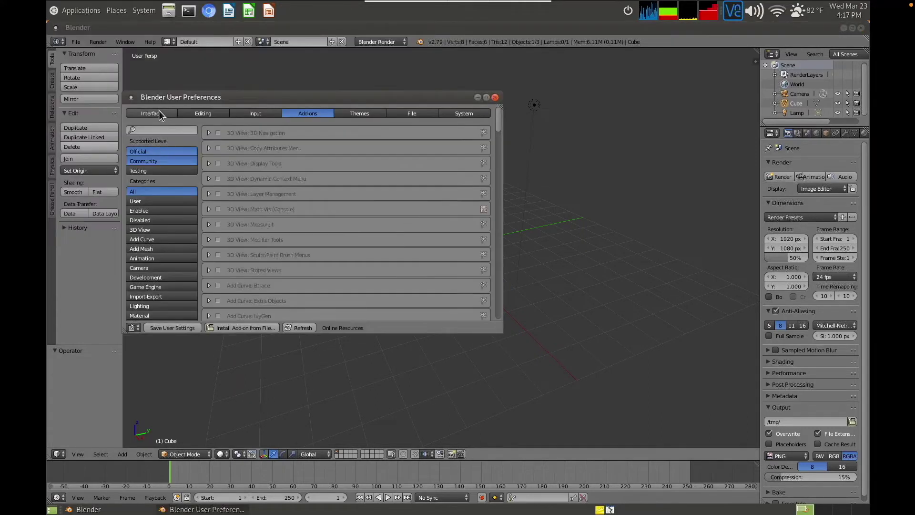
left_click(160, 116)
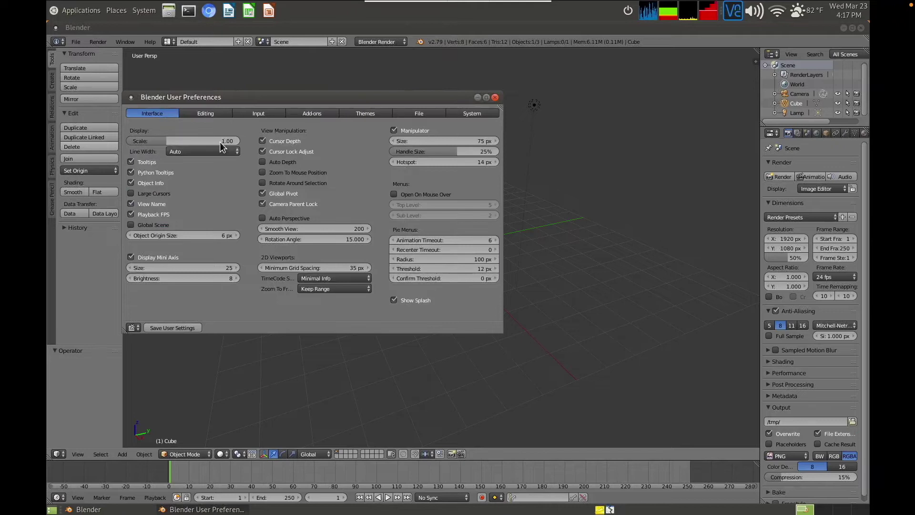
left_click(219, 142)
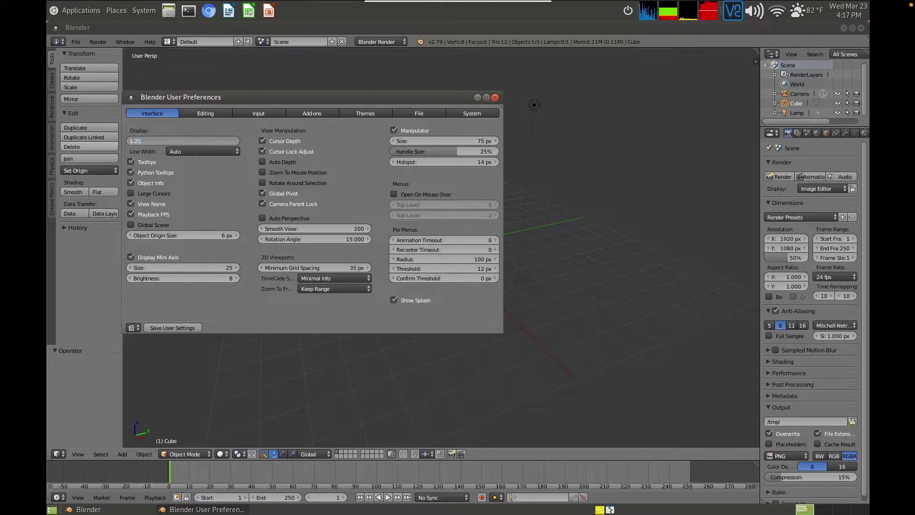
key("Return")
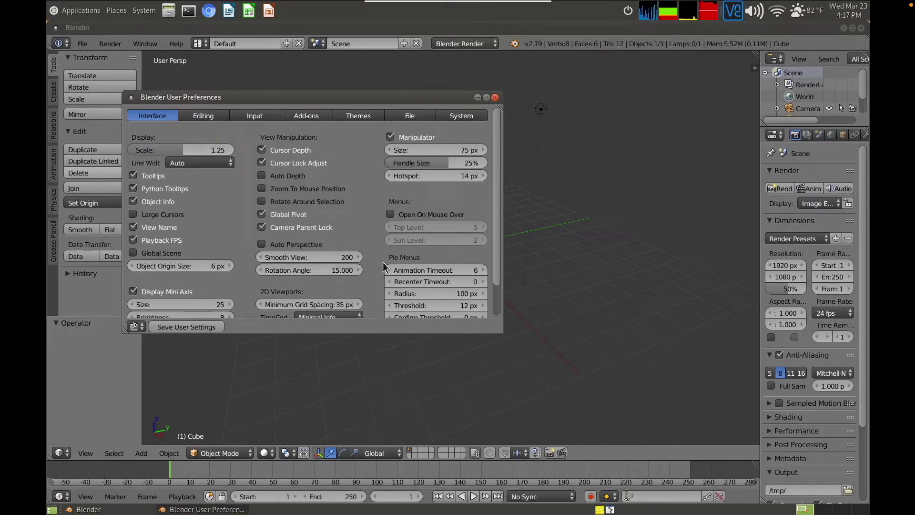
Step: Look through the Interface, Editing and Input preferences and reposition the preferences window
scroll(300, 183, "down", 2)
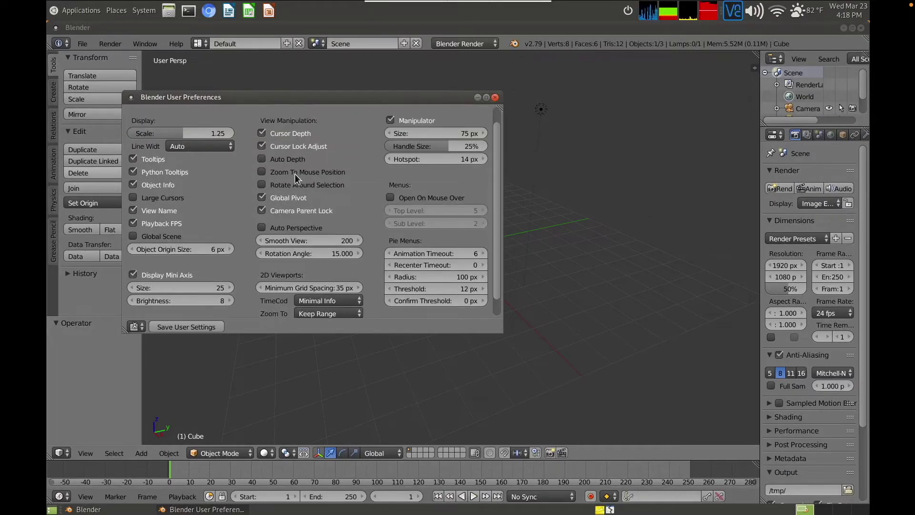
scroll(295, 173, "up", 2)
left_click(198, 117)
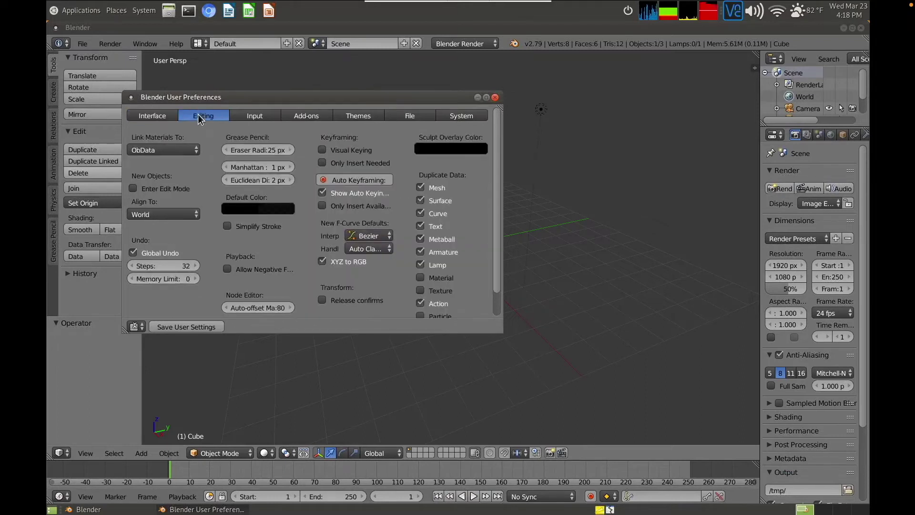
left_click(262, 122)
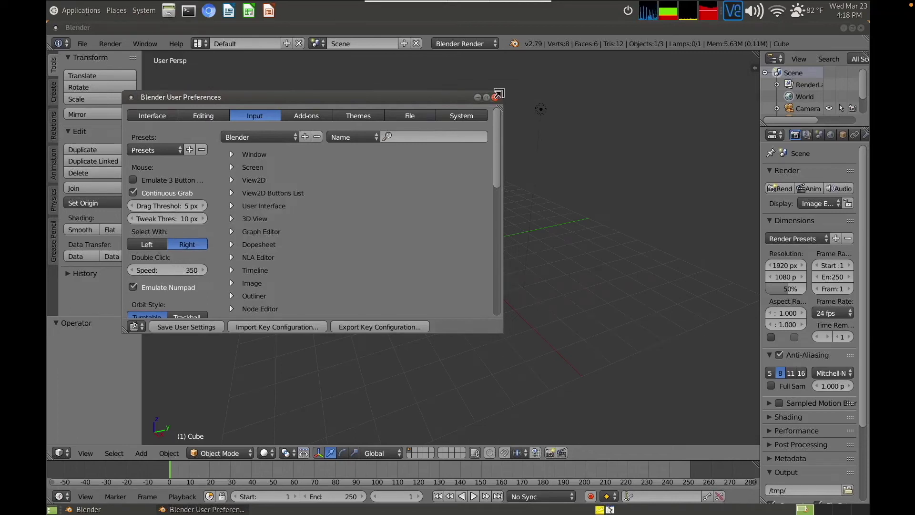
left_click_drag(503, 90, 572, 106)
Step: Search the add-ons for "print" and enable the Mesh: 3D Print Toolbox add-on
left_click(364, 132)
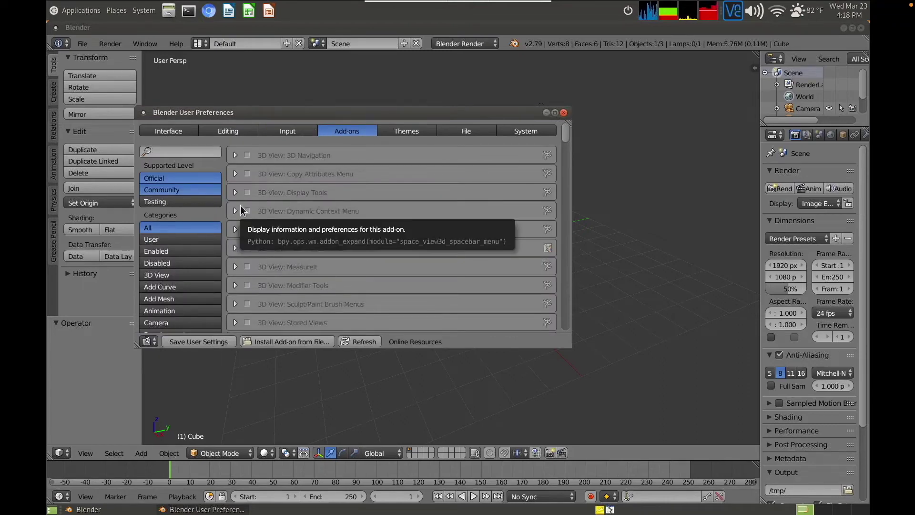
left_click(182, 150)
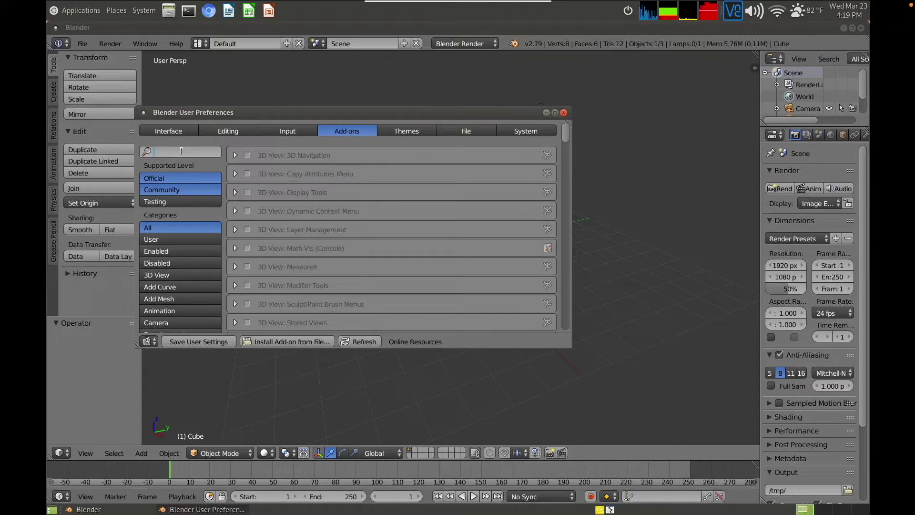
type("print")
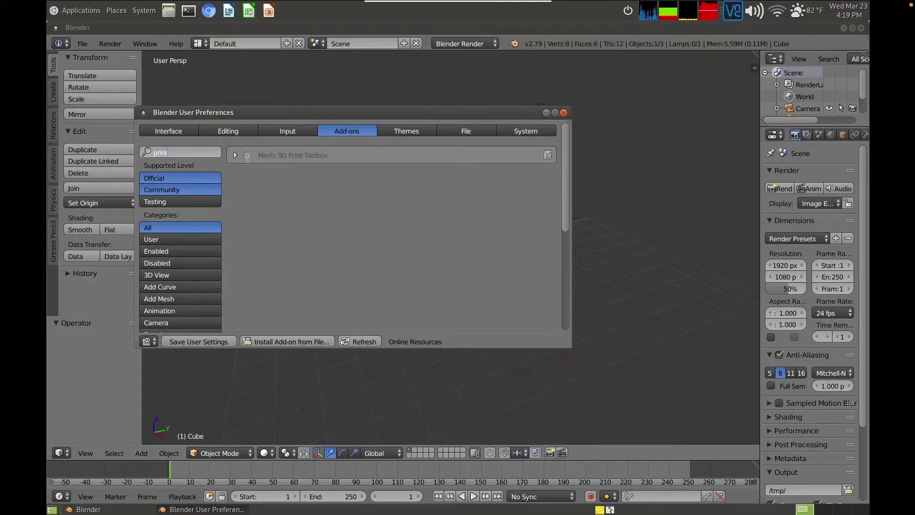
left_click(247, 155)
left_click(247, 154)
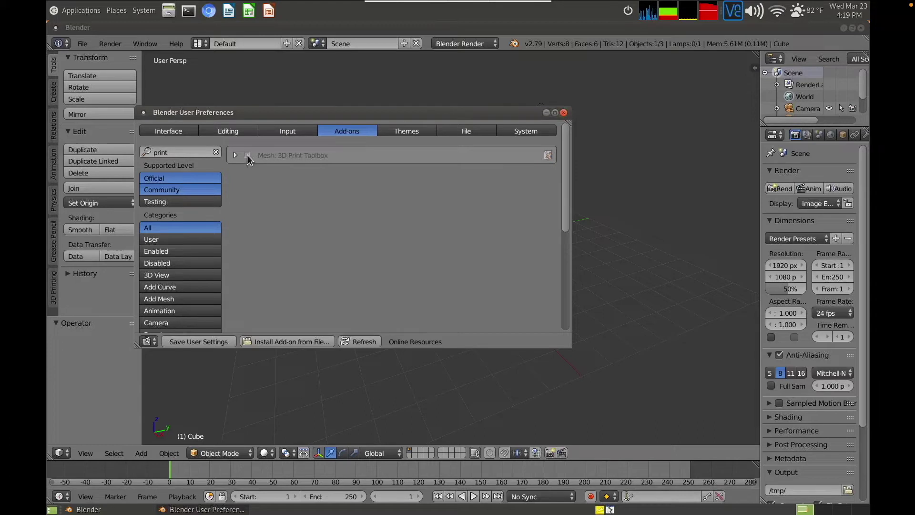
Step: Try the Default++ theme preset, reset to the default theme, and apply Default++ again
left_click(407, 131)
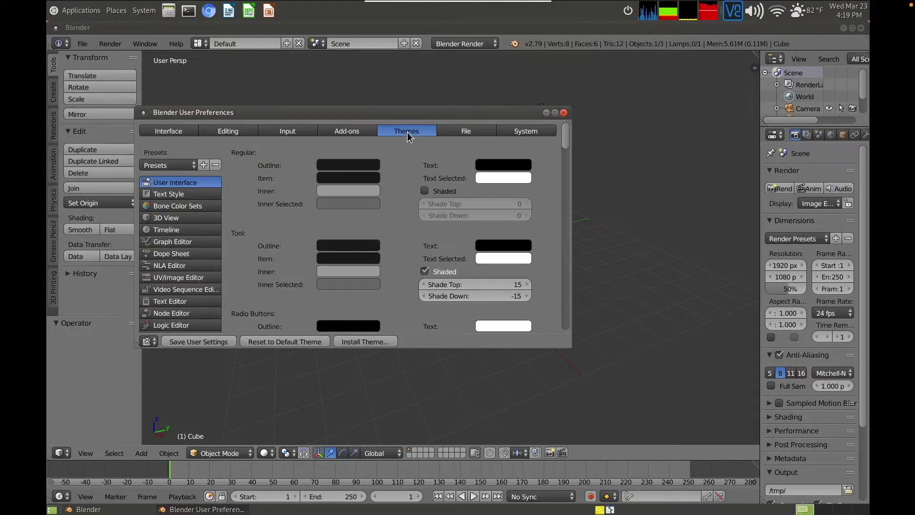
left_click(189, 165)
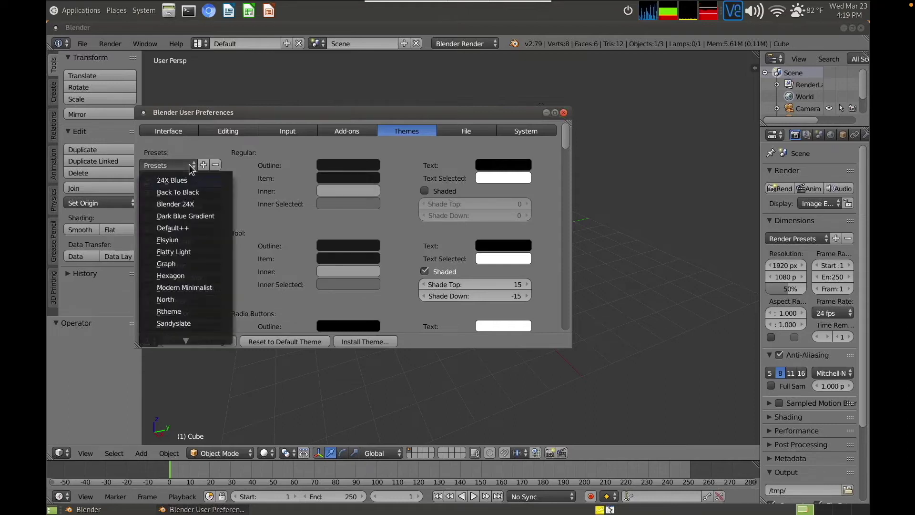
left_click(187, 227)
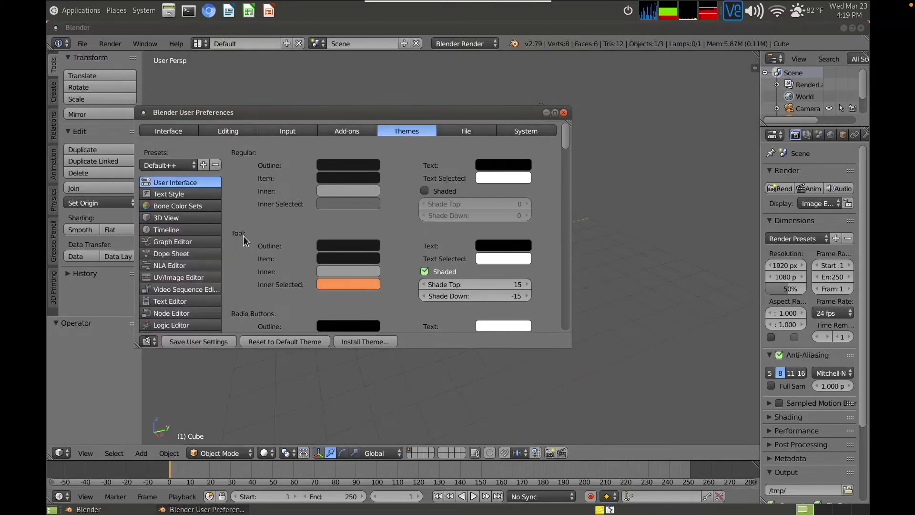
left_click(272, 344)
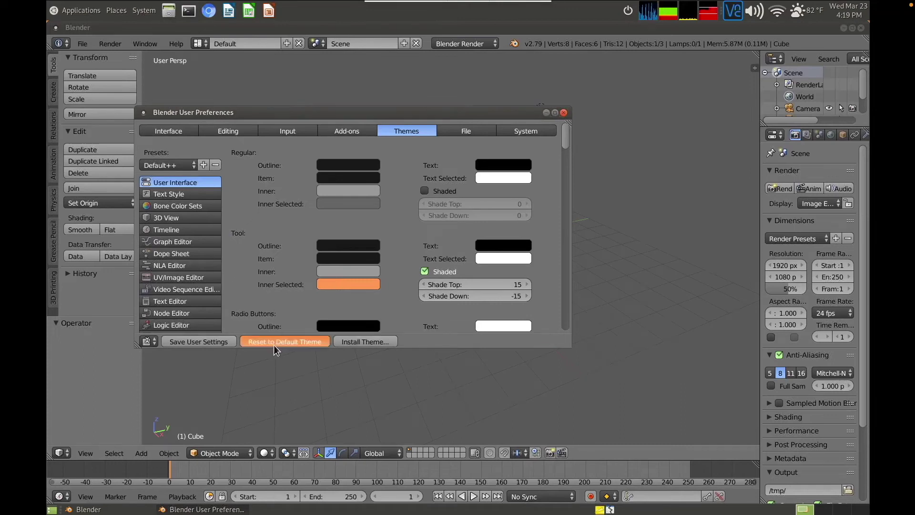
left_click(185, 166)
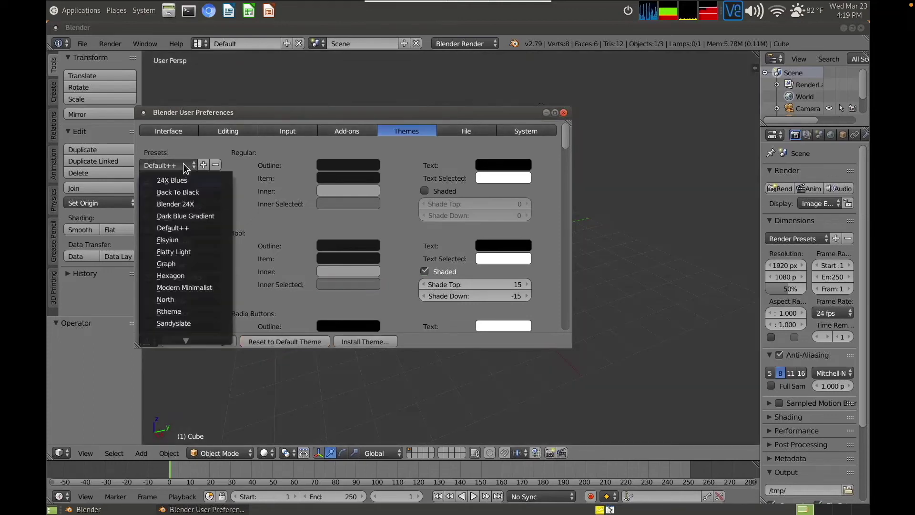
left_click(181, 228)
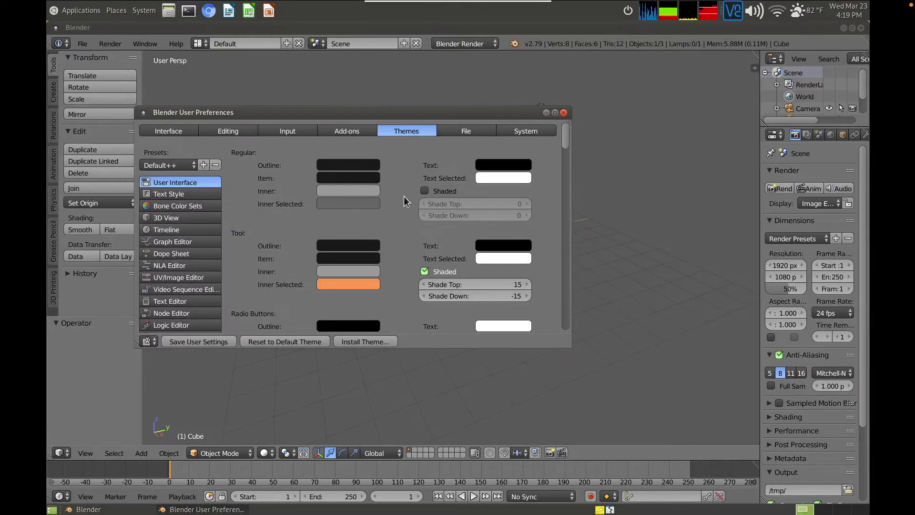
Step: Browse for the temporary file path and create a folder named 3D Models inside /home/pi/OWL-Projects
left_click(477, 133)
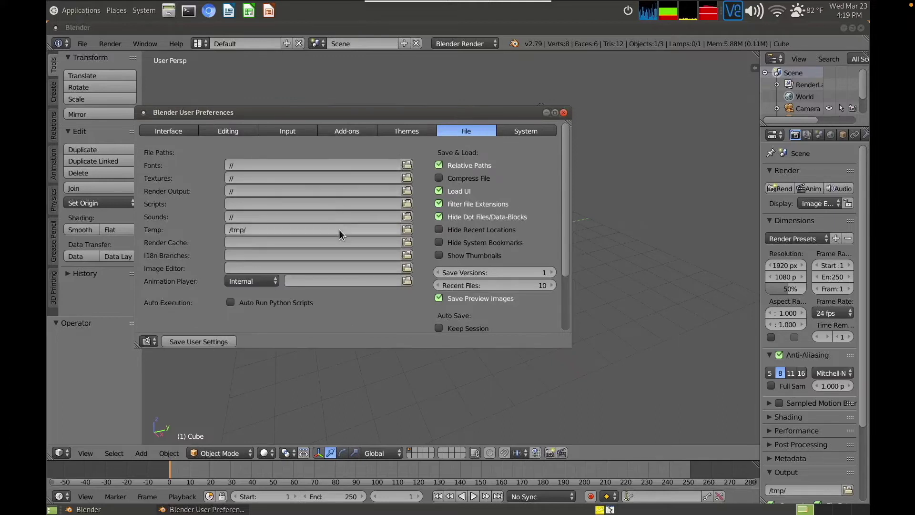
left_click(408, 230)
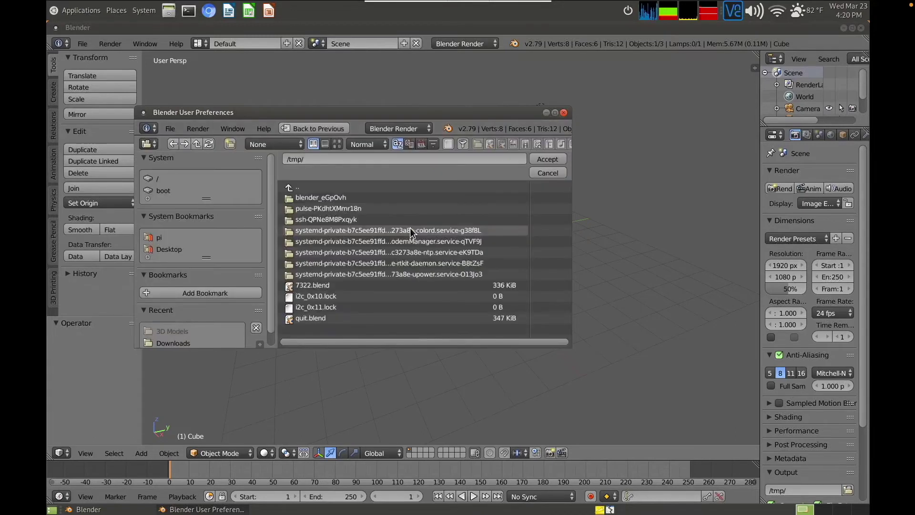
left_click(170, 238)
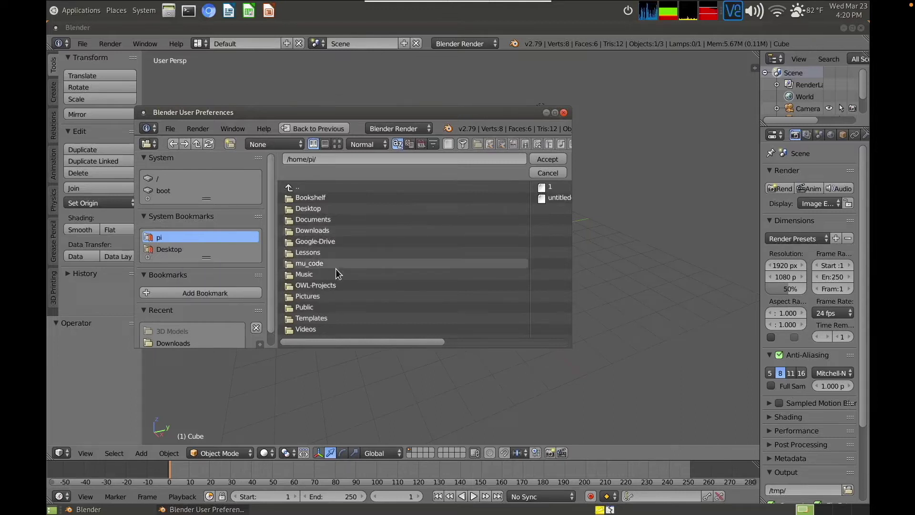
left_click(332, 285)
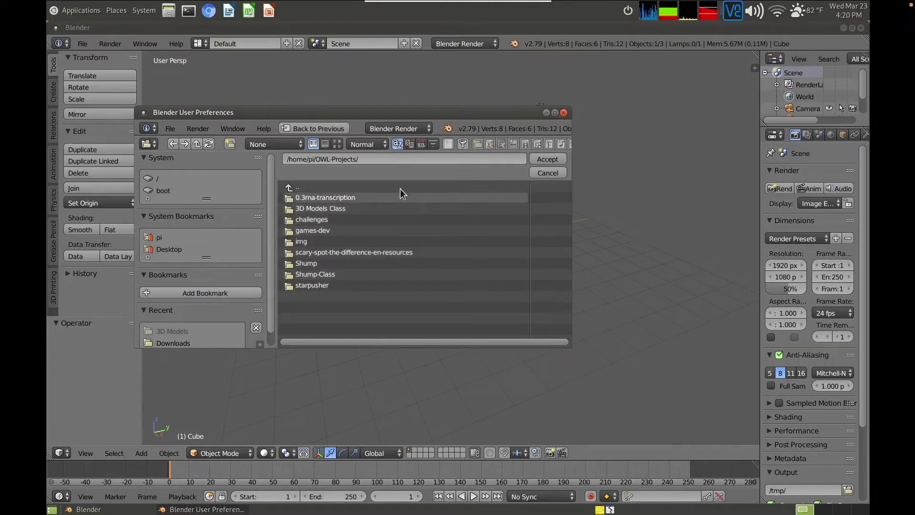
left_click(230, 144)
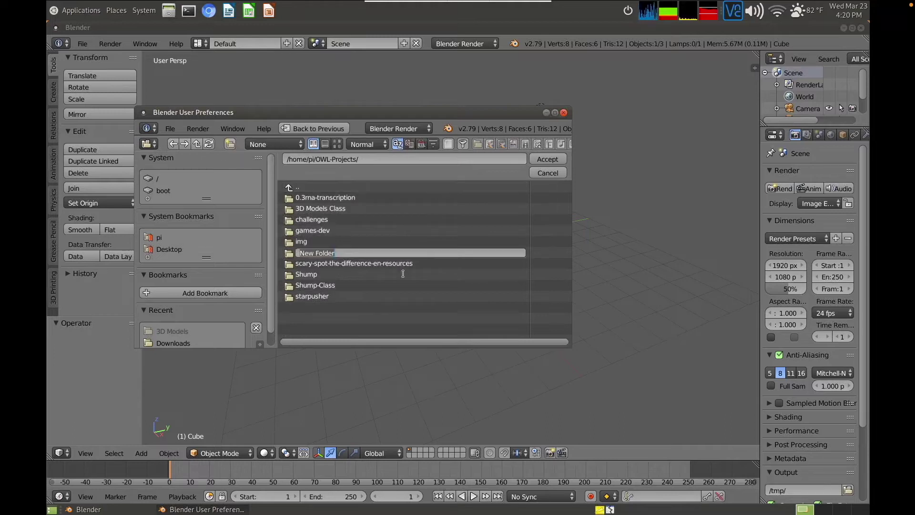
type("3D Models")
key("Return")
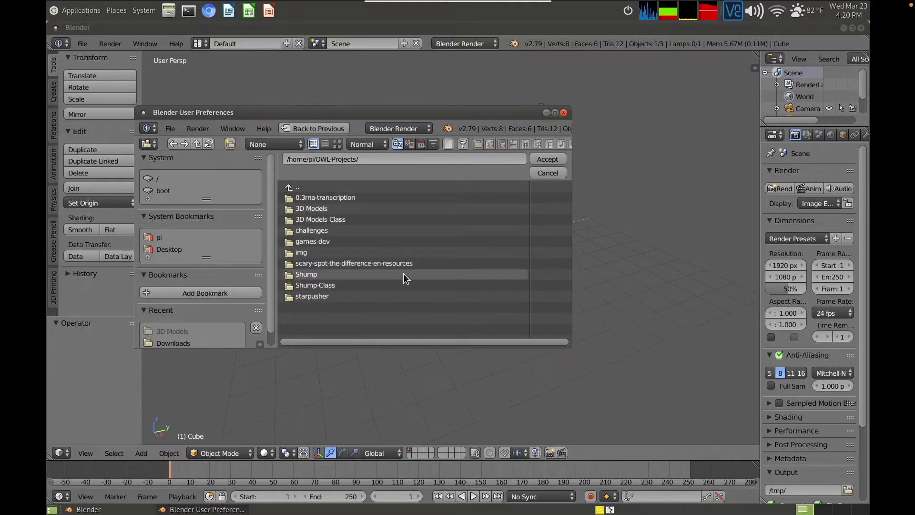
Step: Create a tmp folder inside the 3D Models folder and accept 3D Models as the temporary file path
left_click(322, 214)
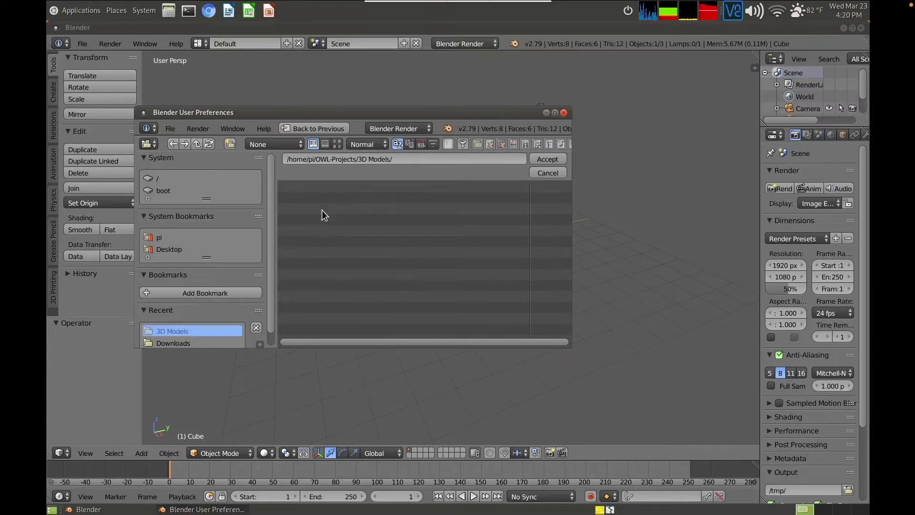
left_click(229, 145)
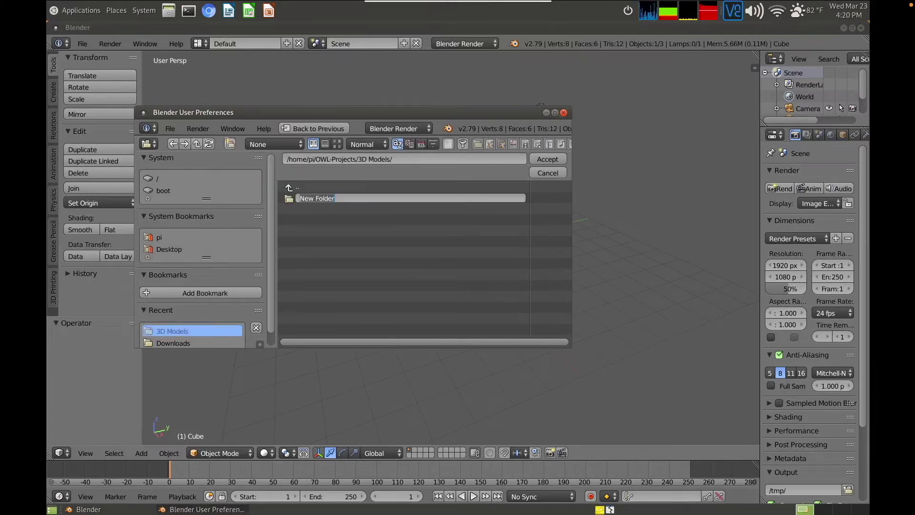
type("tmp")
key("Return")
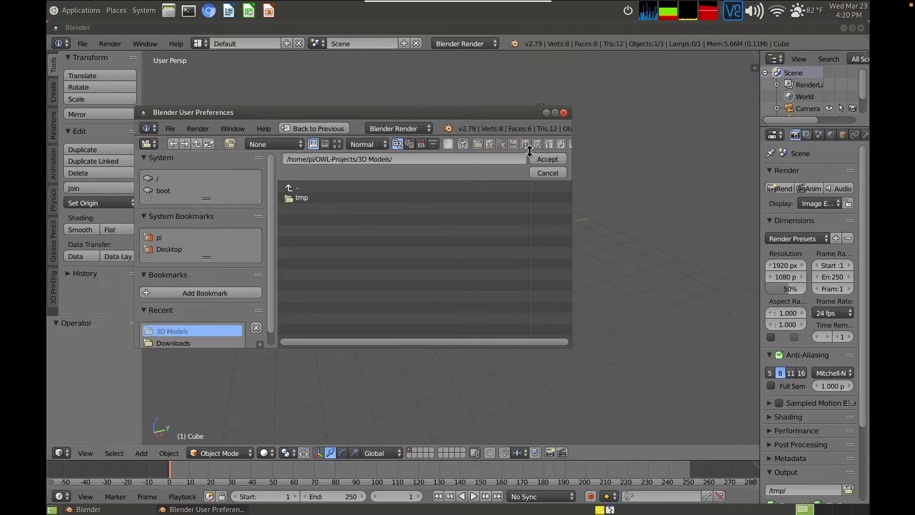
left_click(544, 159)
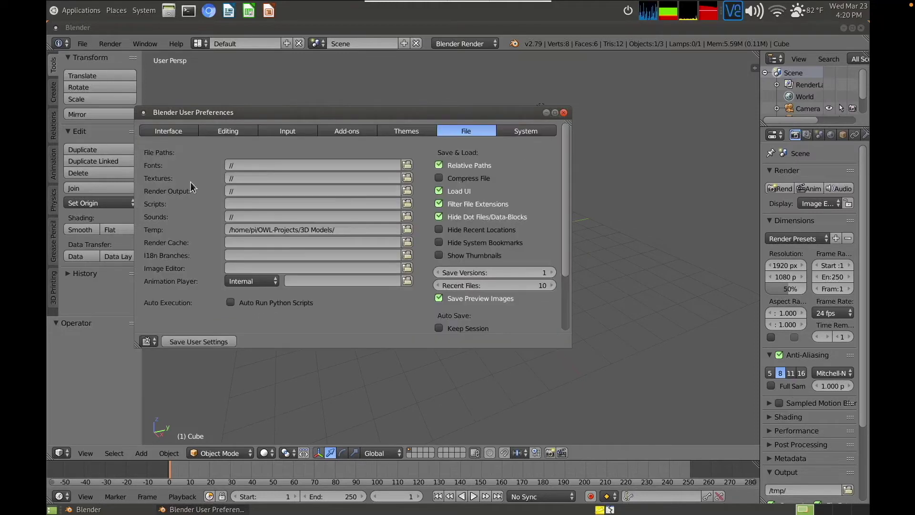
Step: Set the temporary file path to /home/pi/OWL-Projects/3D Models/tmp/ and close the user preferences
left_click(408, 231)
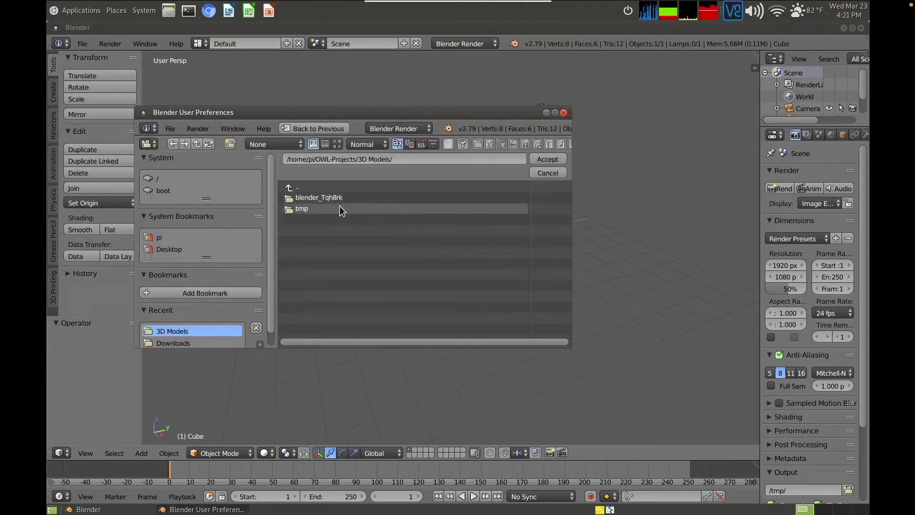
left_click(341, 207)
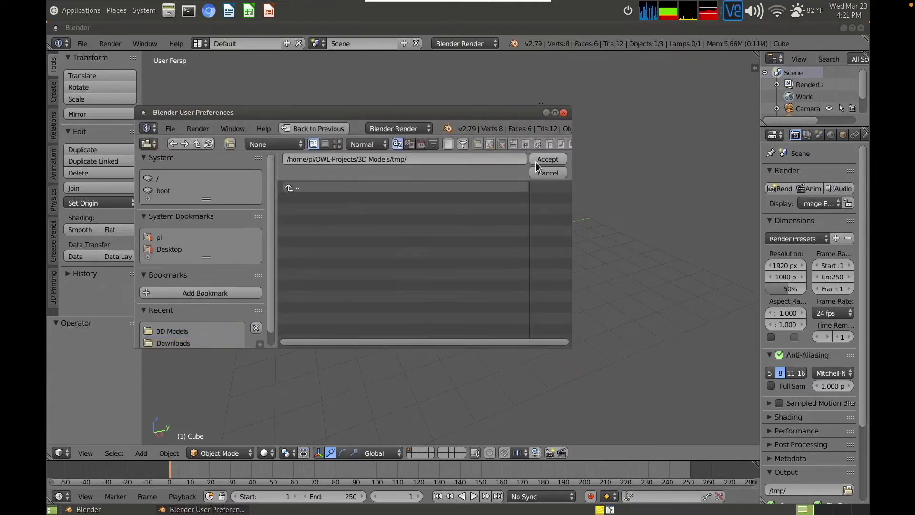
left_click(543, 160)
left_click(514, 135)
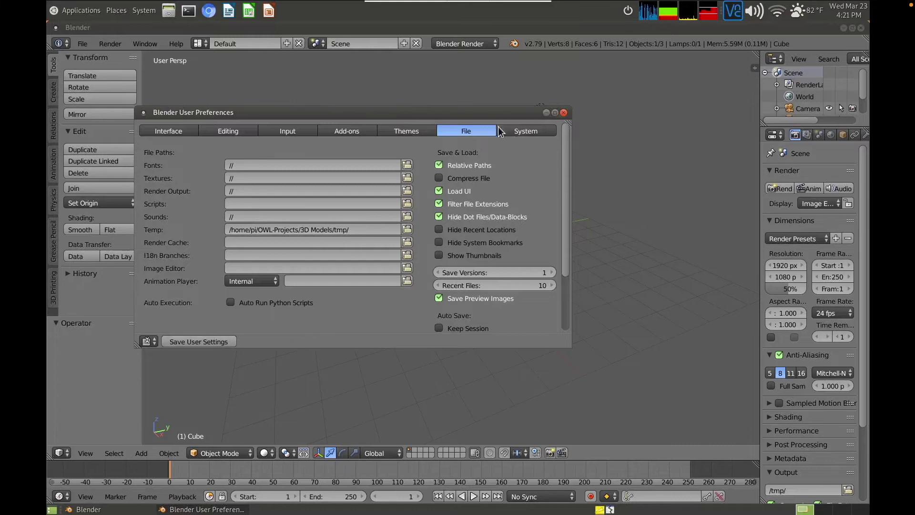
left_click(564, 113)
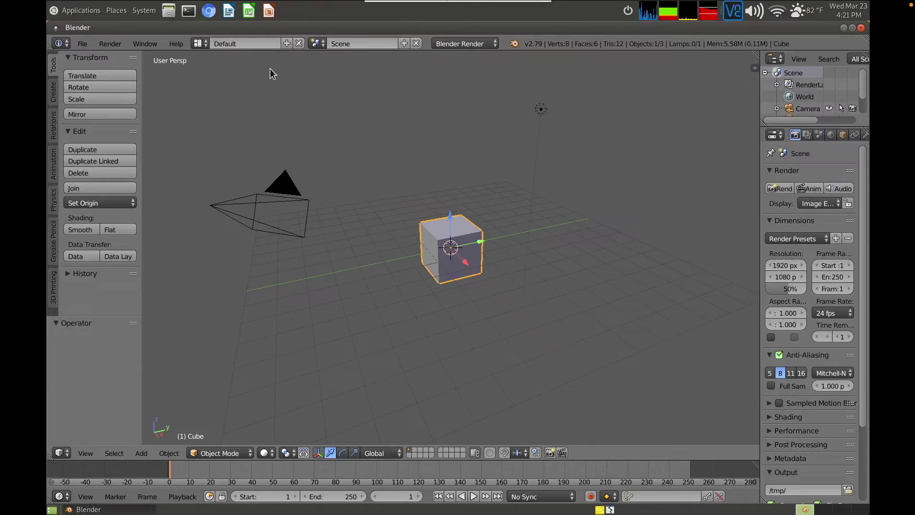
Step: View the Animation, Game Logic, Video Editing and 3D View Full screen layouts and return to the Default layout
left_click(202, 44)
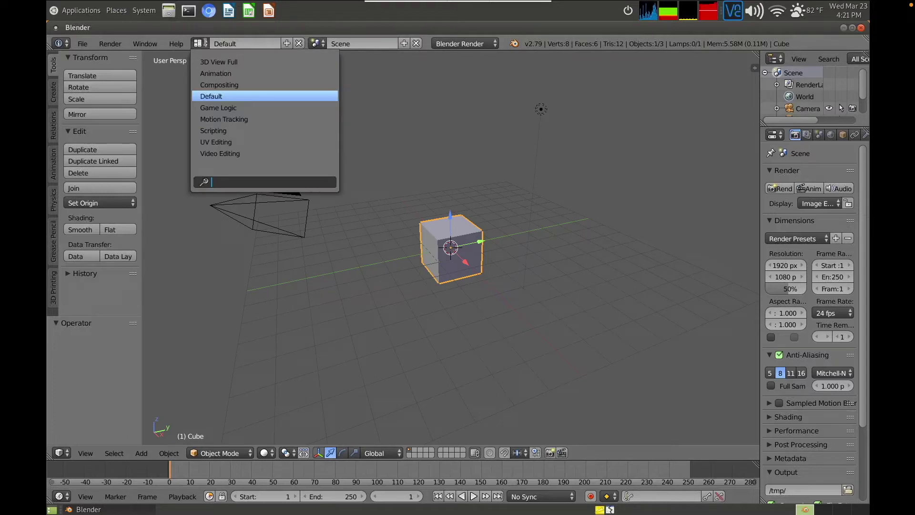
left_click(218, 73)
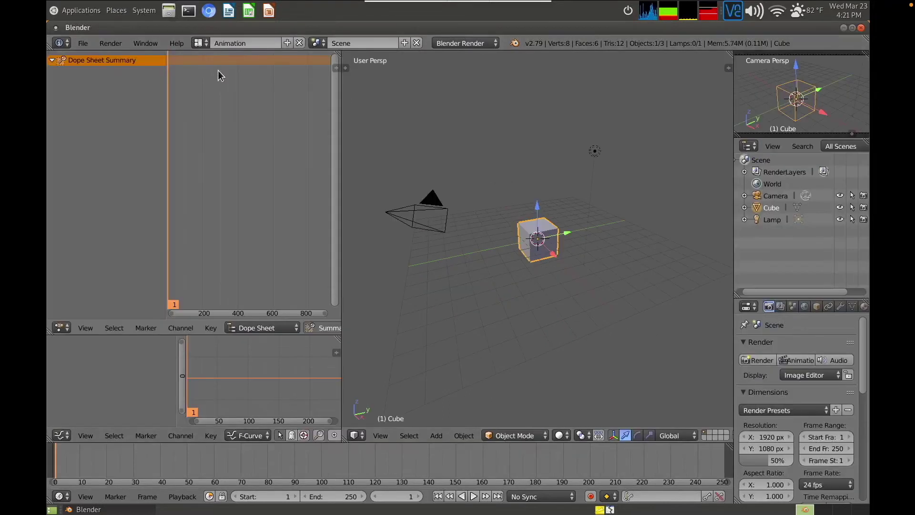
left_click(202, 42)
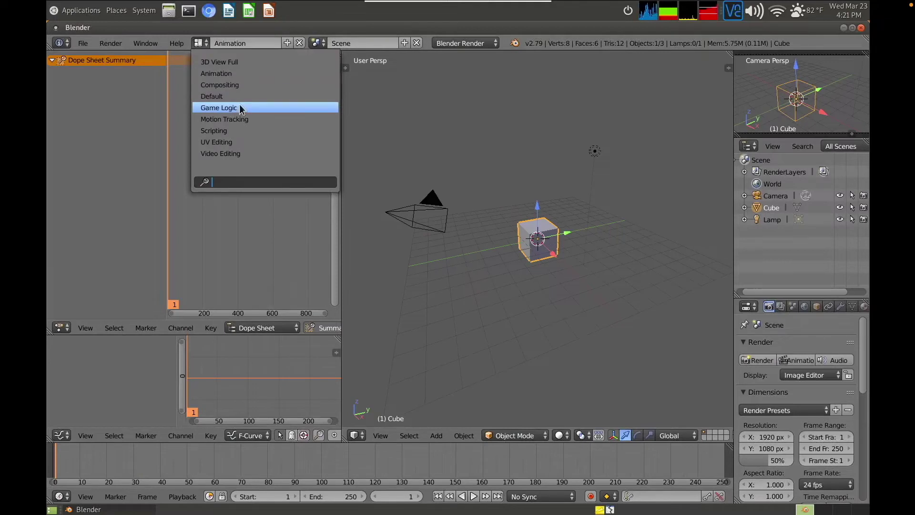
left_click(239, 105)
left_click(204, 42)
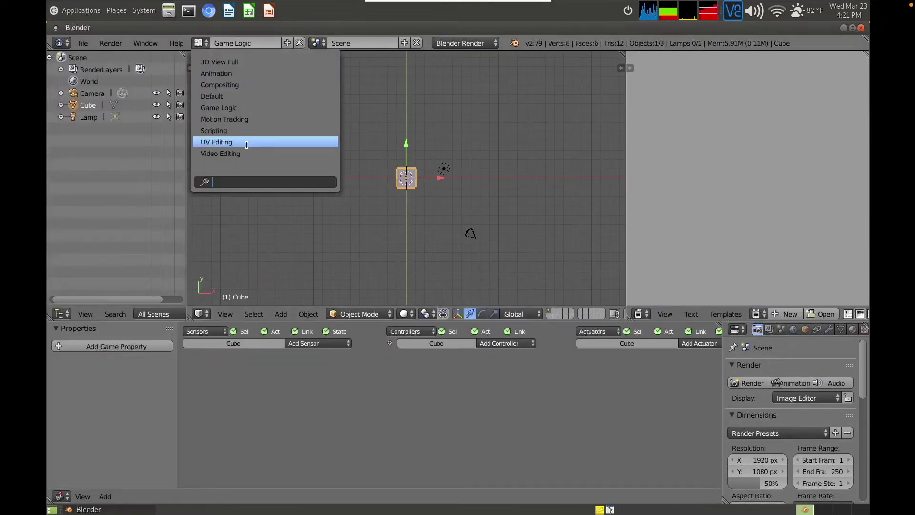
left_click(255, 153)
left_click(202, 42)
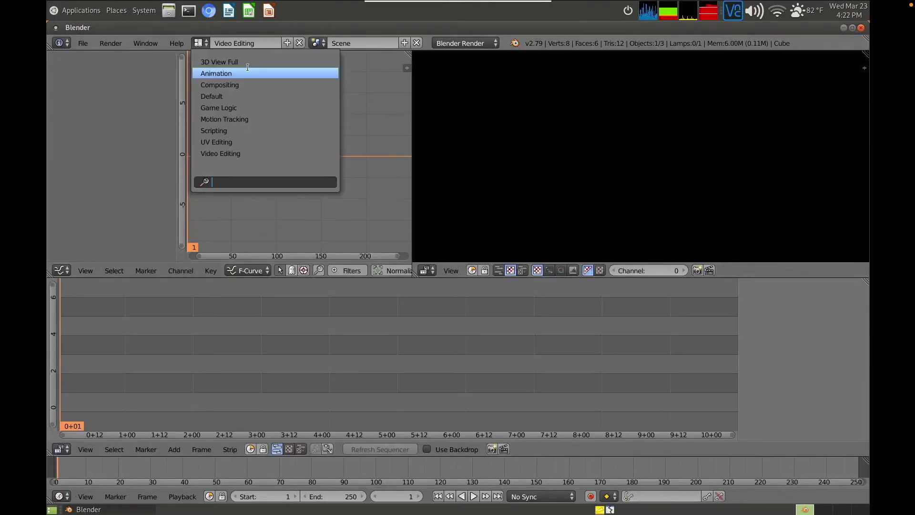
left_click(245, 61)
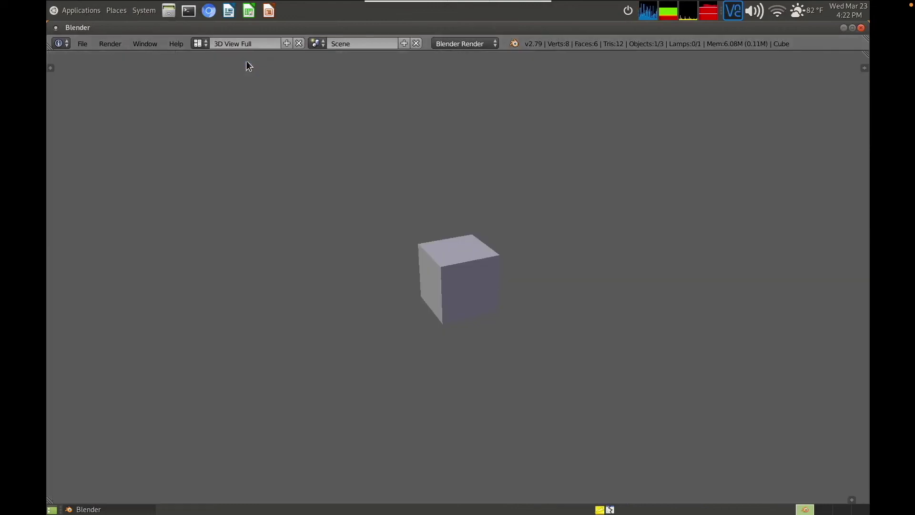
left_click(204, 41)
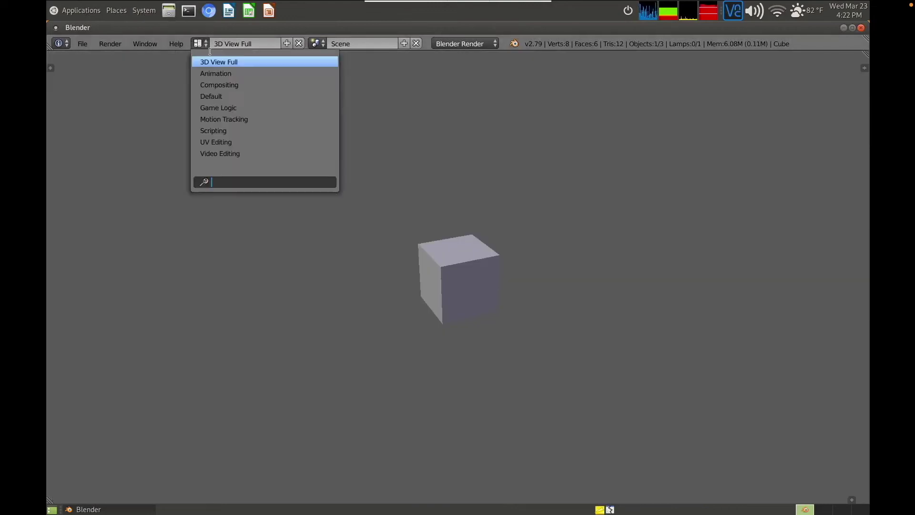
left_click(230, 98)
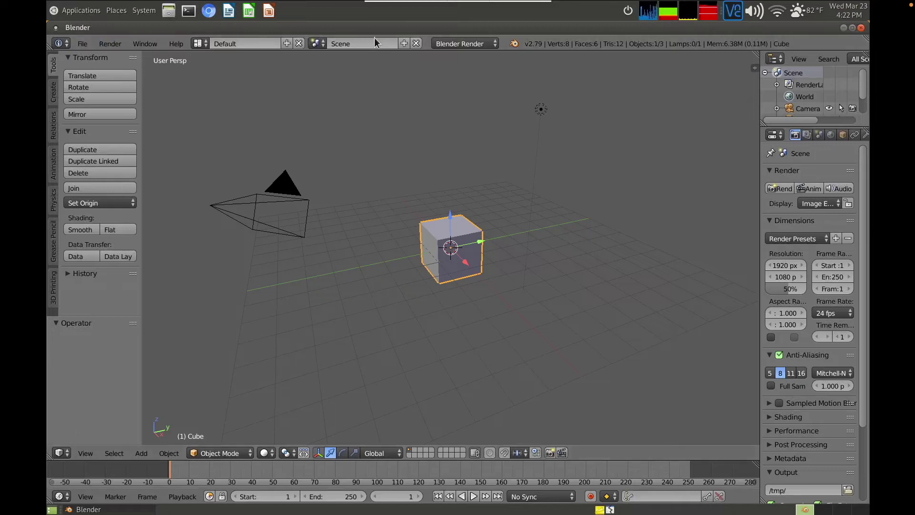
Step: Examine the editor types available for the Info, 3D View, Timeline and Properties areas without changing any of them
left_click(62, 43)
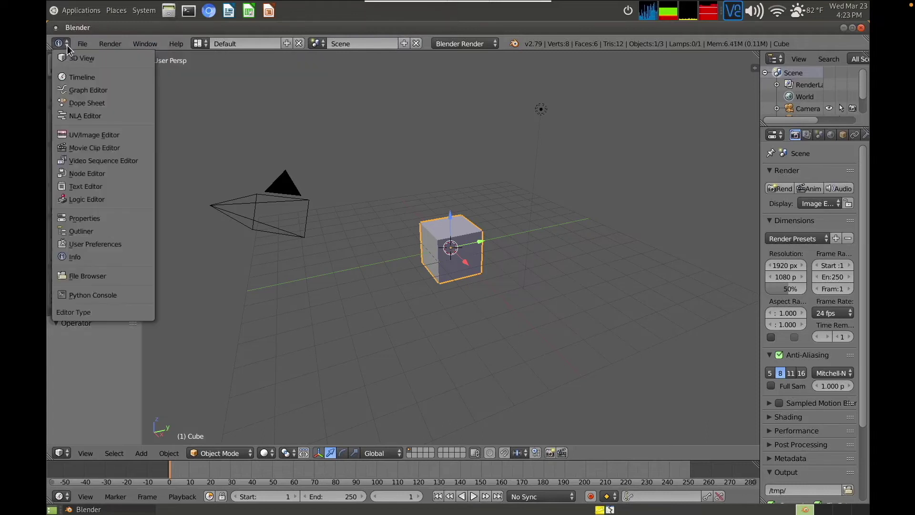
left_click(228, 89)
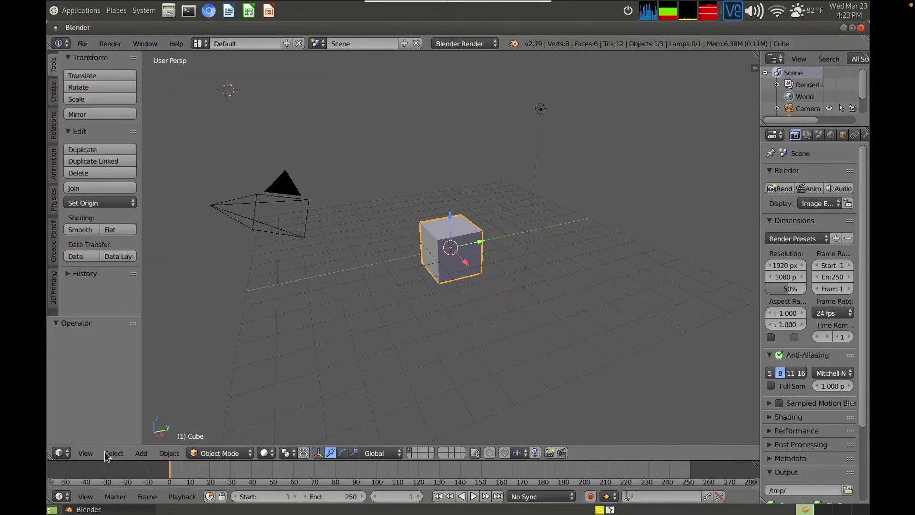
left_click(61, 453)
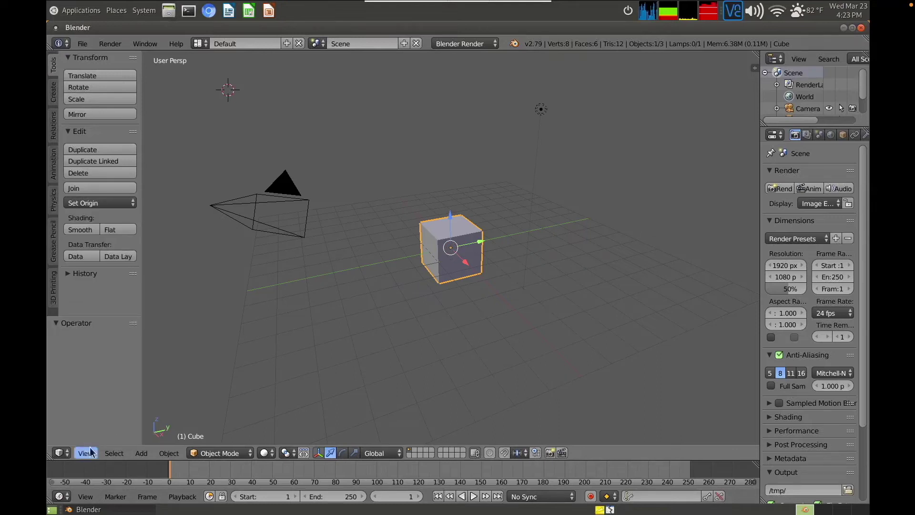
left_click(62, 497)
left_click(65, 496)
left_click(774, 136)
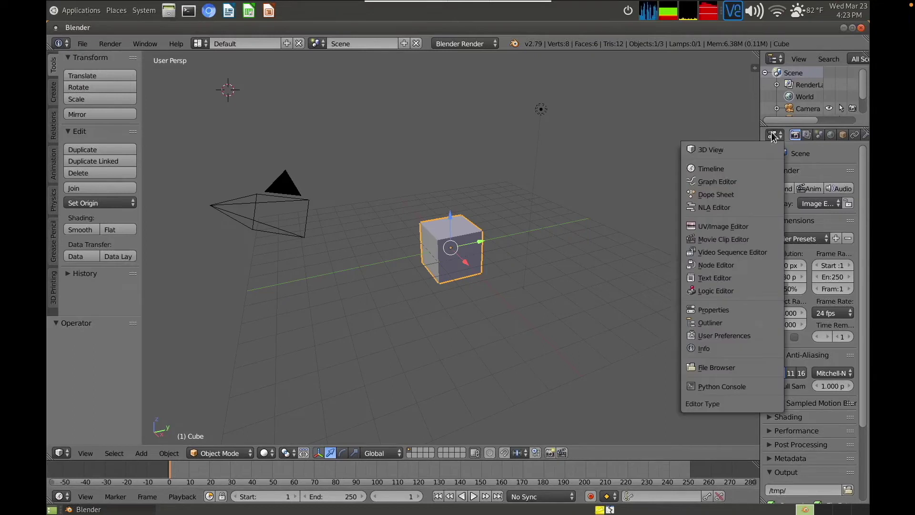
left_click(774, 135)
key("Escape")
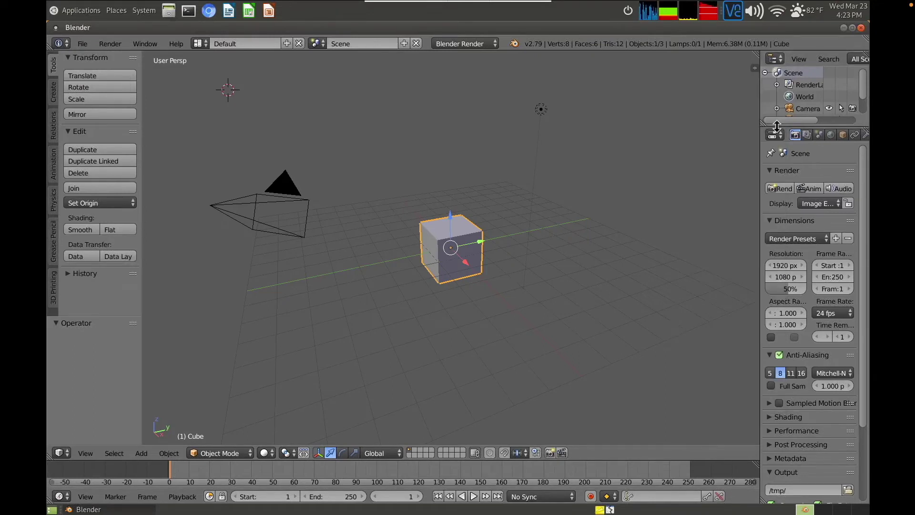
Step: Widen the column holding the Outliner and Properties editors and make the Outliner taller
left_click_drag(776, 125, 703, 193)
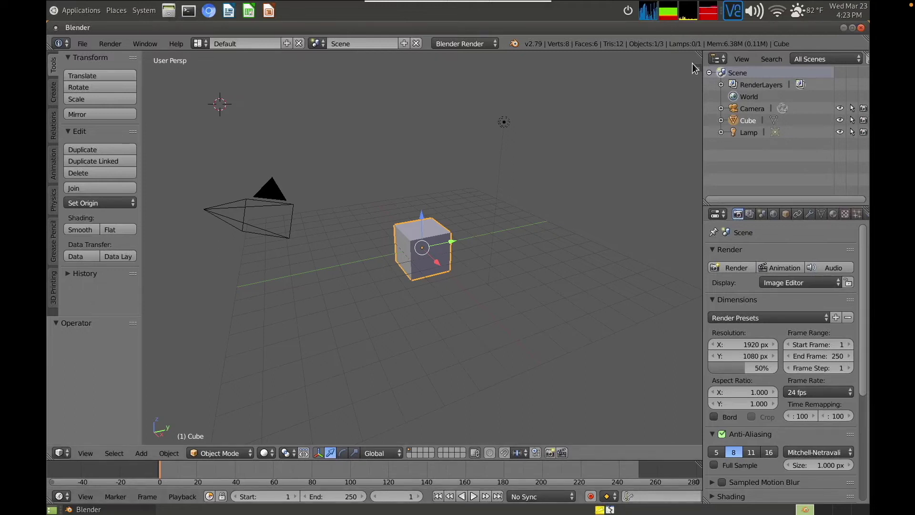
Step: Try splitting the 3D View into two side-by-side areas with a File Browser in the second, and merge them back
left_click_drag(700, 52, 330, 96)
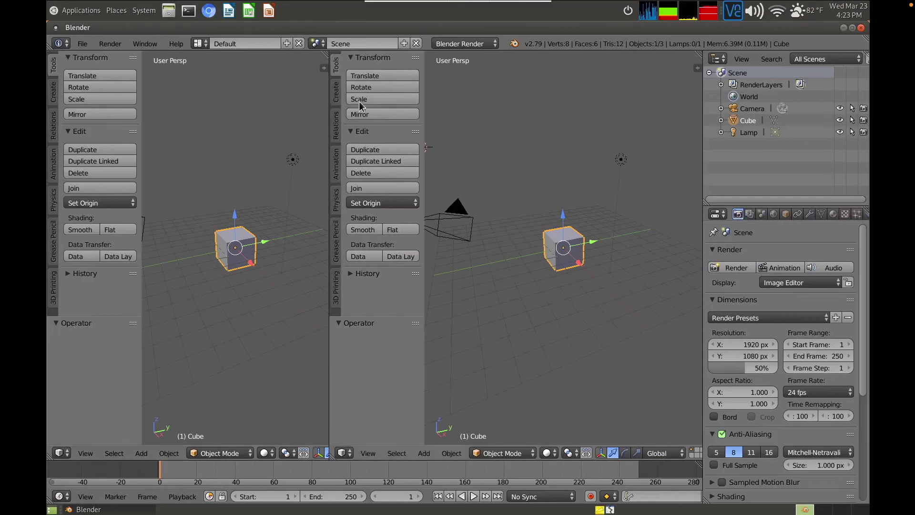
left_click(351, 454)
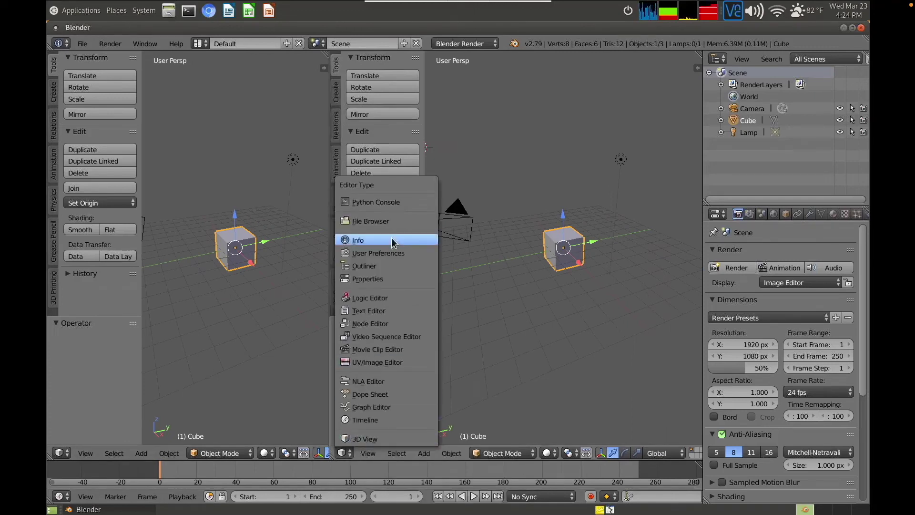
left_click(389, 221)
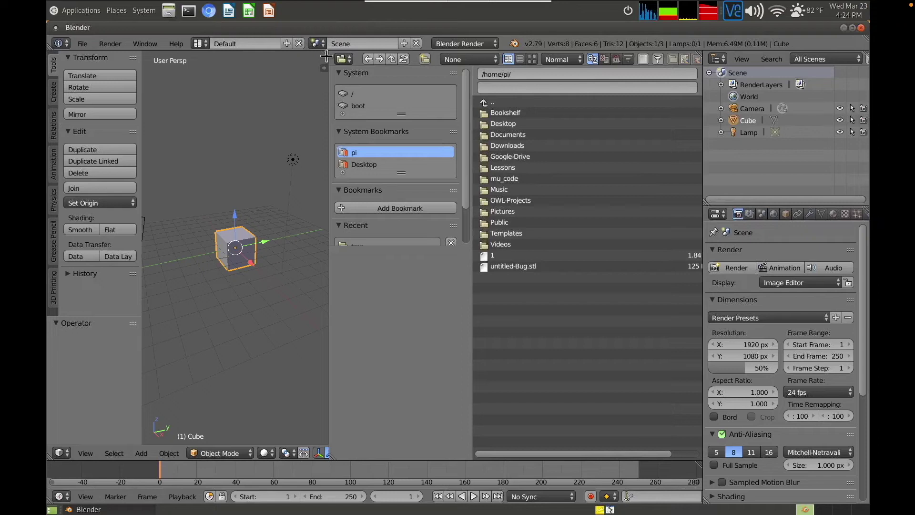
left_click_drag(327, 55, 534, 123)
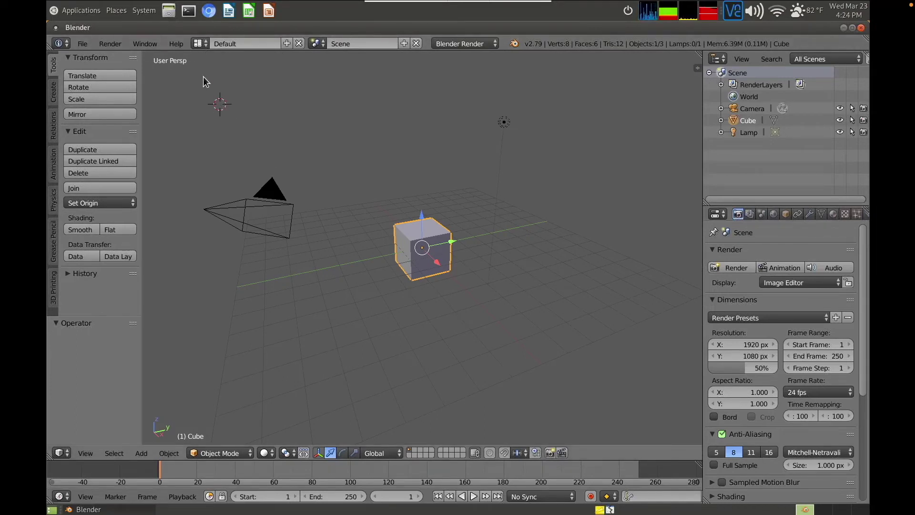
left_click(204, 44)
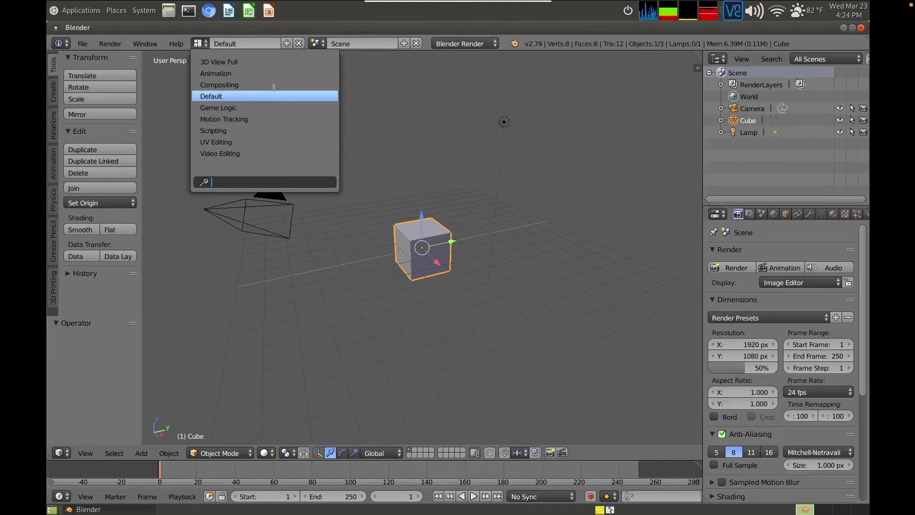
left_click(306, 293)
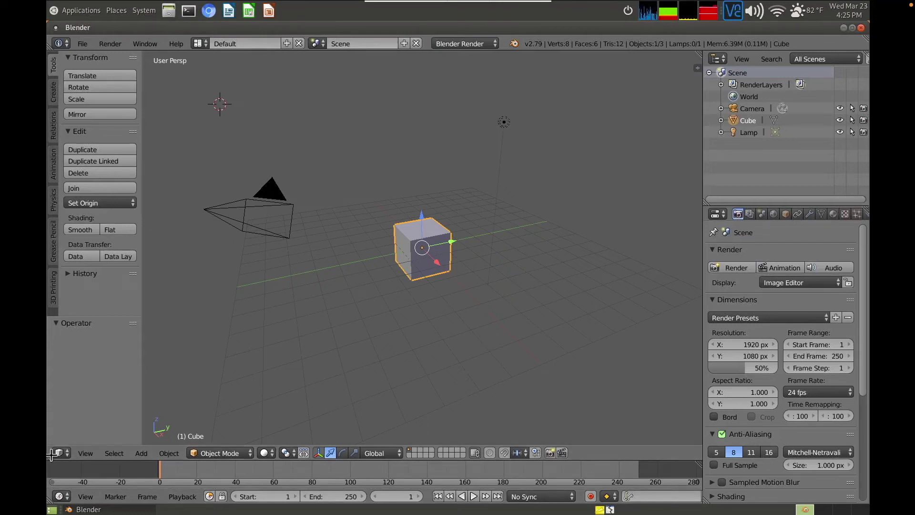
Step: Merge the 3D View over the Timeline area and flip the 3D View's header to the top
left_click_drag(49, 454, 62, 479)
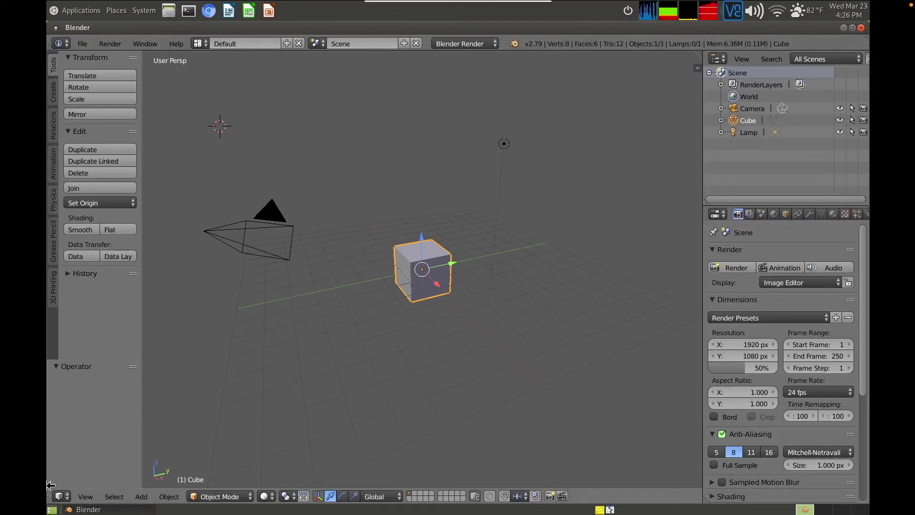
right_click(81, 496)
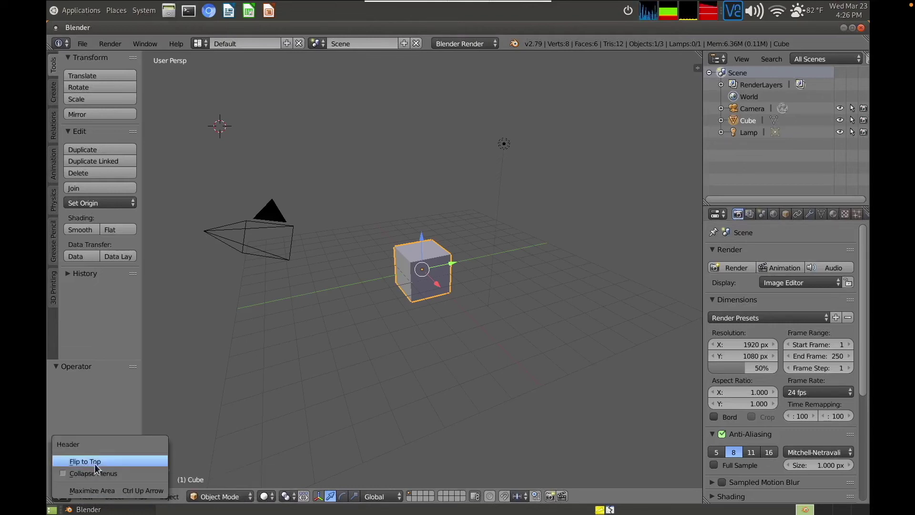
left_click(101, 462)
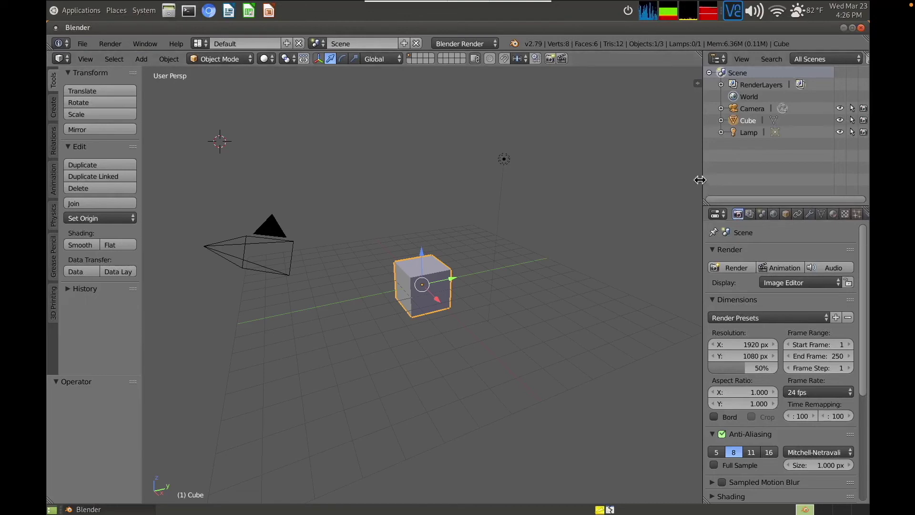
Step: Widen the Outliner and Properties column slightly so that all Properties context icons fit
left_click_drag(704, 188, 610, 181)
left_click_drag(674, 177, 690, 183)
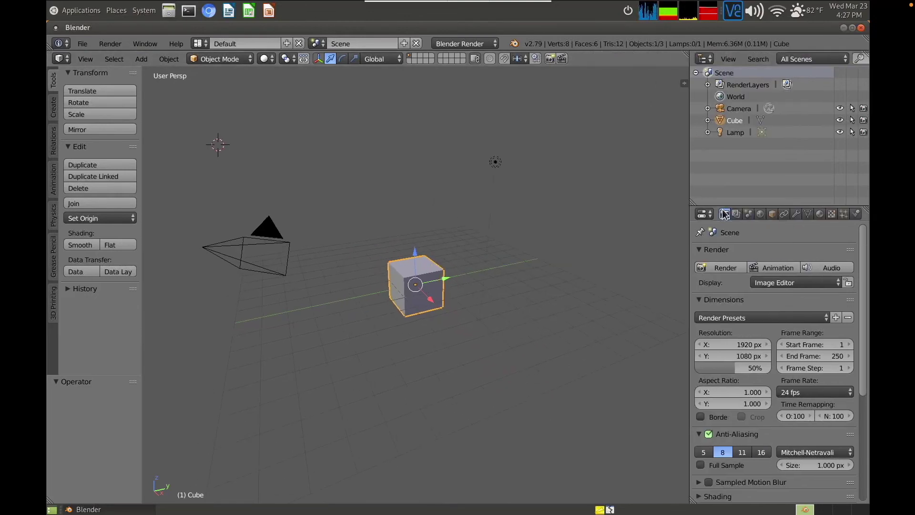
Step: Apply the Millimeters unit preset in the scene properties
left_click(749, 214)
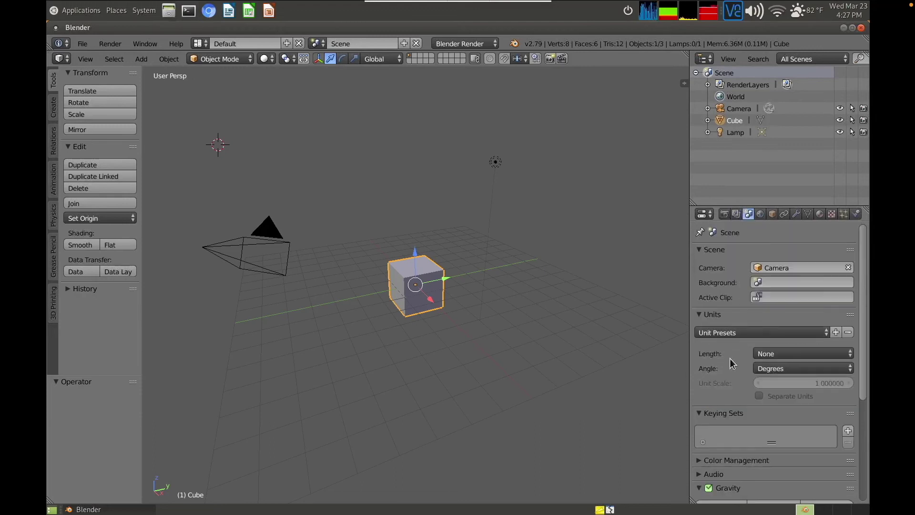
scroll(730, 358, "down", 3)
scroll(730, 358, "up", 3)
scroll(730, 358, "down", 3)
left_click(723, 276)
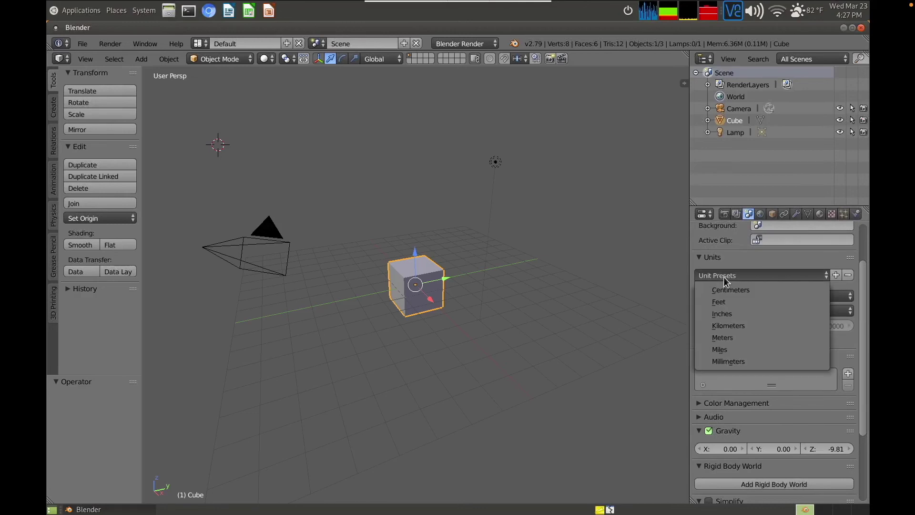
left_click(738, 361)
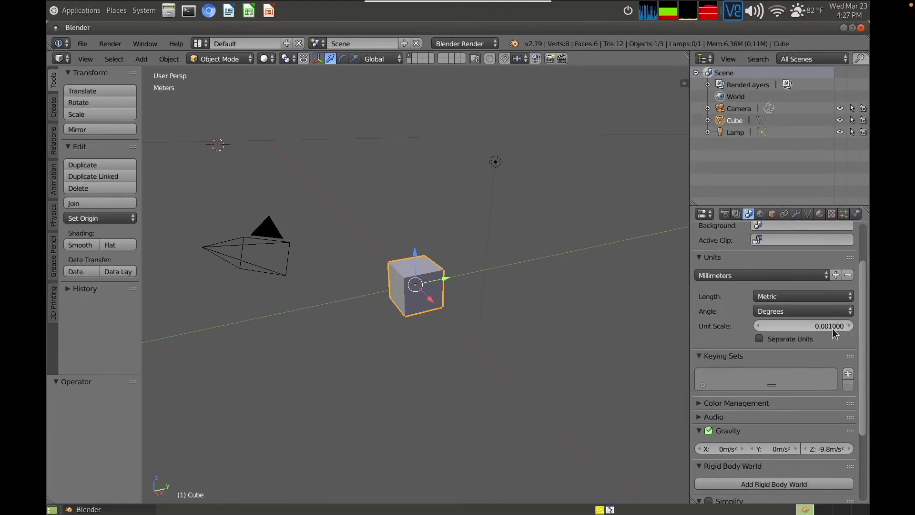
scroll(834, 334, "up", 2)
scroll(456, 310, "up", 1)
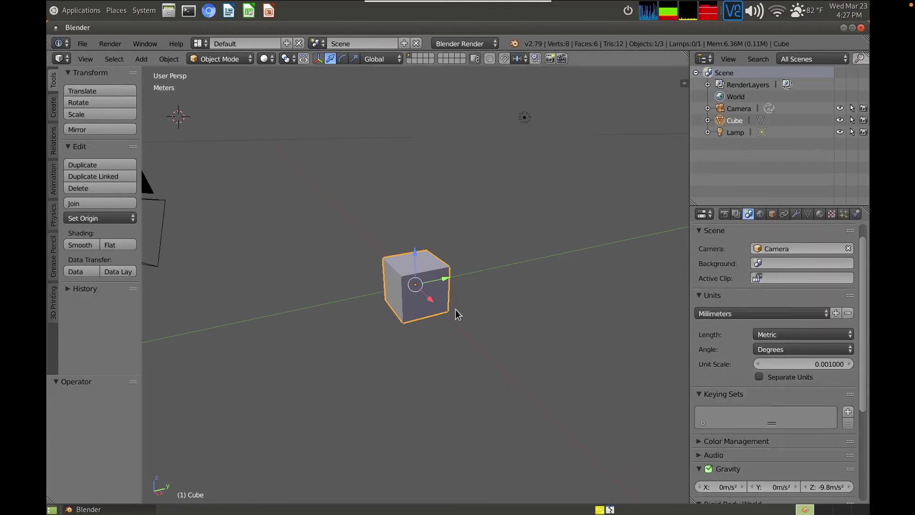
Step: In the 3D View's display settings, set the grid floor scale to 0.001 and its number of lines to 120
scroll(457, 312, "down", 4)
scroll(390, 279, "up", 3)
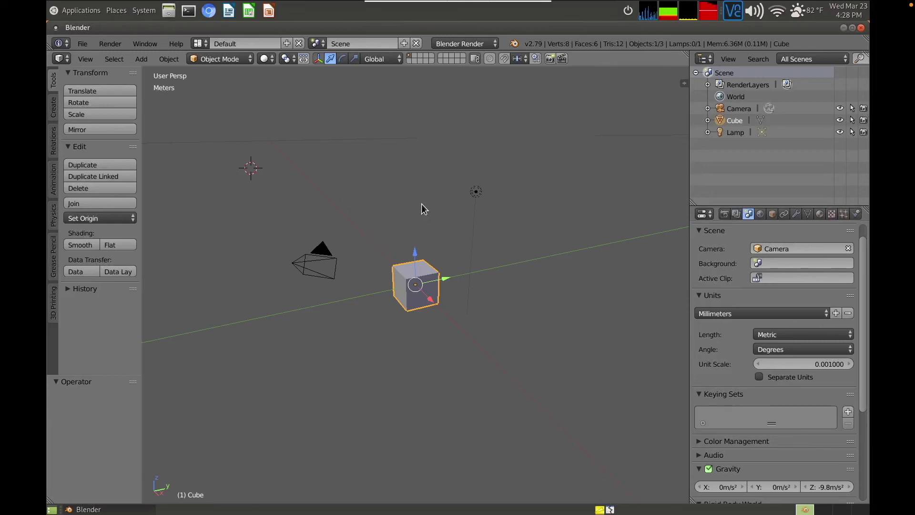
key("n")
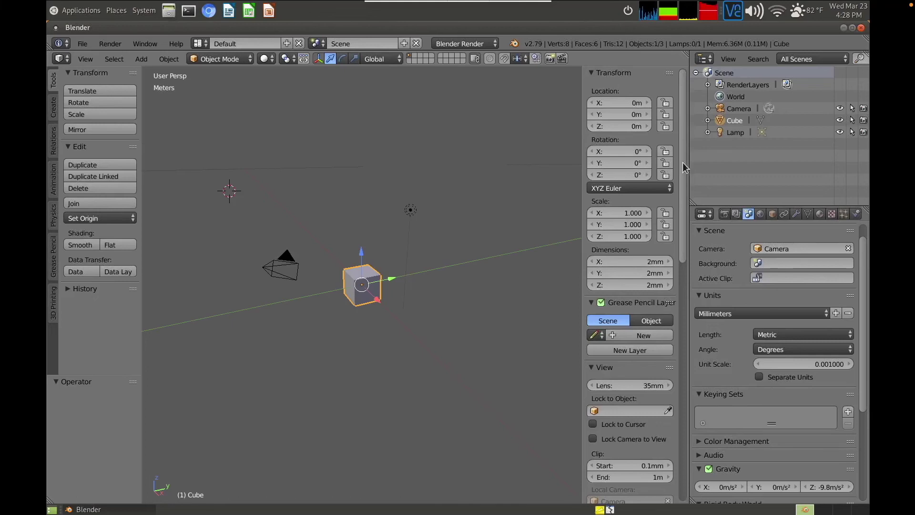
scroll(622, 119, "down", 15)
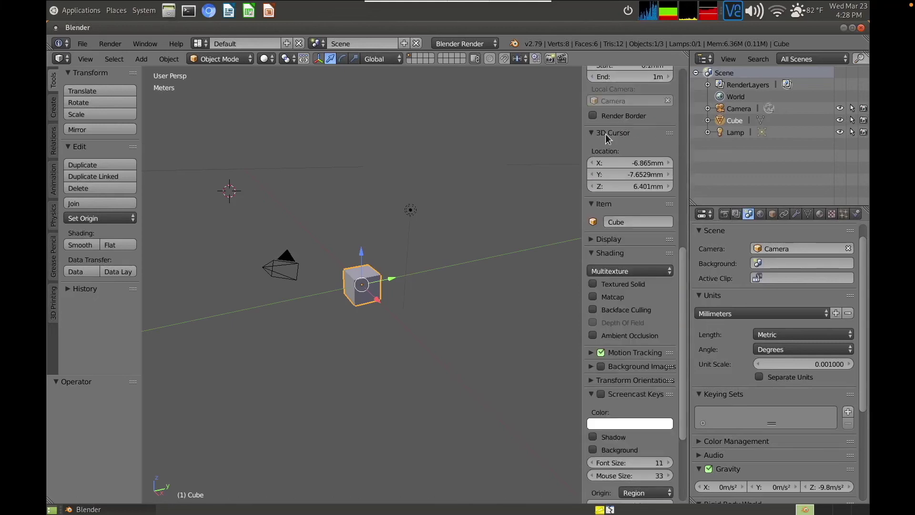
scroll(606, 133, "down", 1)
left_click(591, 220)
left_click(630, 330)
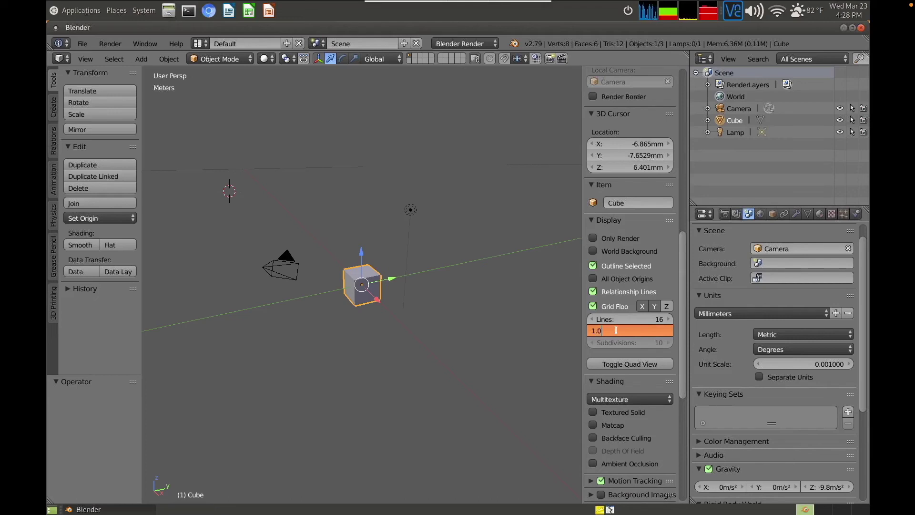
type("0")
key("Return")
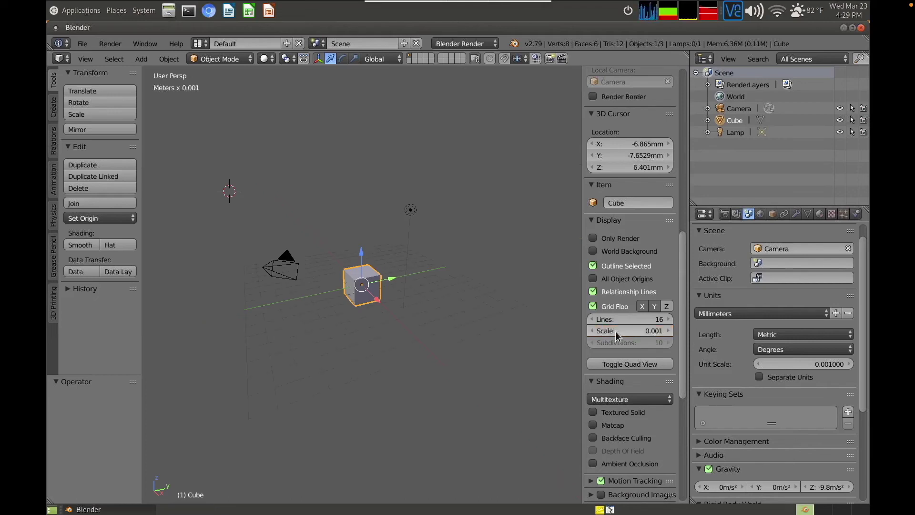
left_click(652, 318)
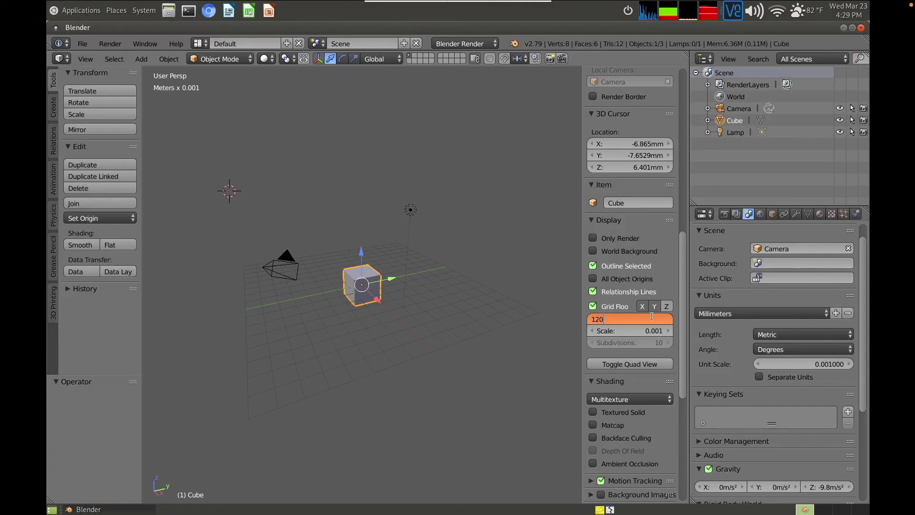
key("Return")
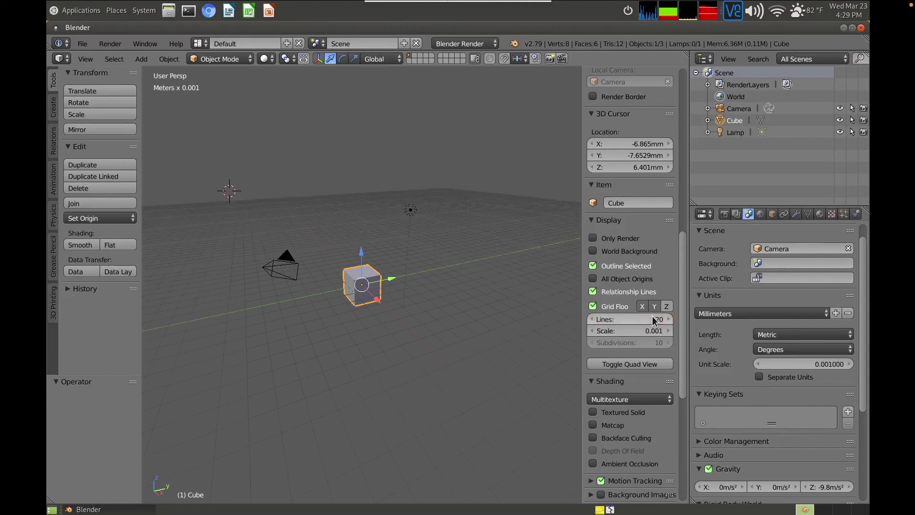
Step: Set the 3D View's clip end distance to 10 m and check the full grid by zooming out and back in
scroll(247, 276, "down", 8)
scroll(683, 144, "up", 15)
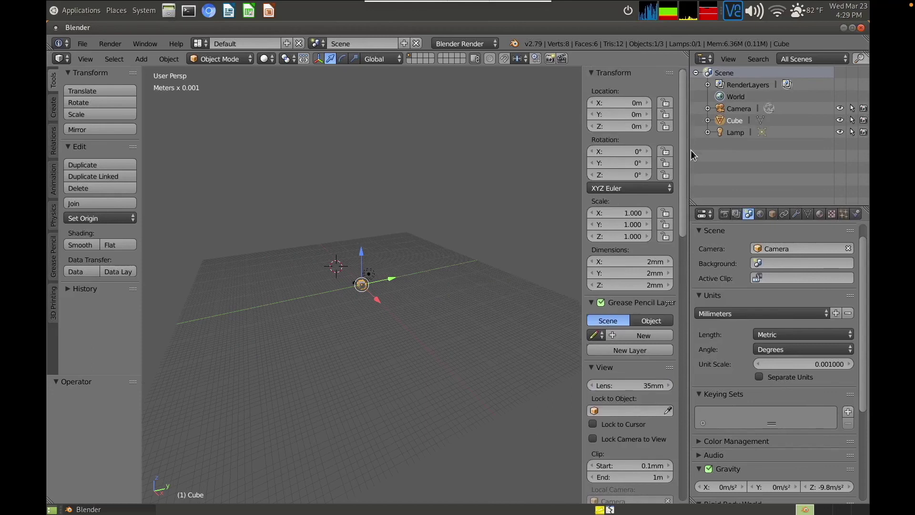
scroll(629, 334, "down", 6)
left_click(657, 360)
type("1")
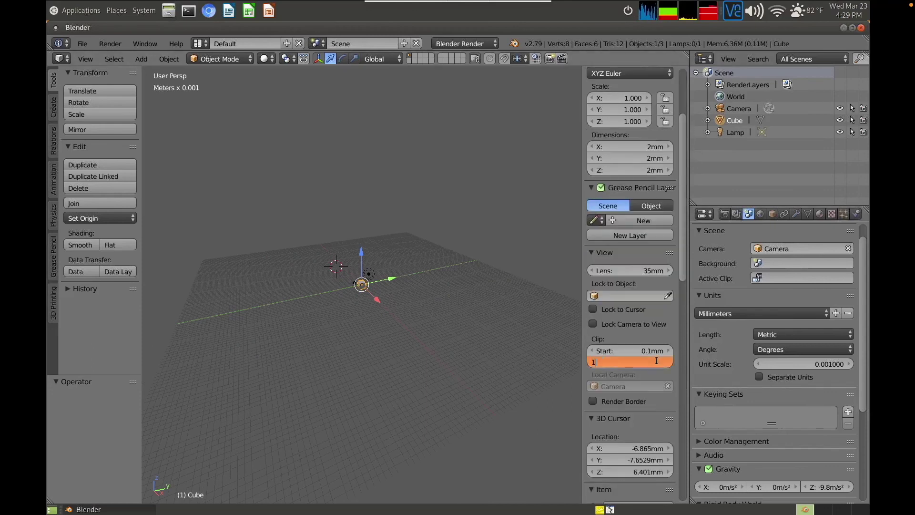
key("Return")
scroll(382, 245, "down", 4)
scroll(381, 245, "down", 2)
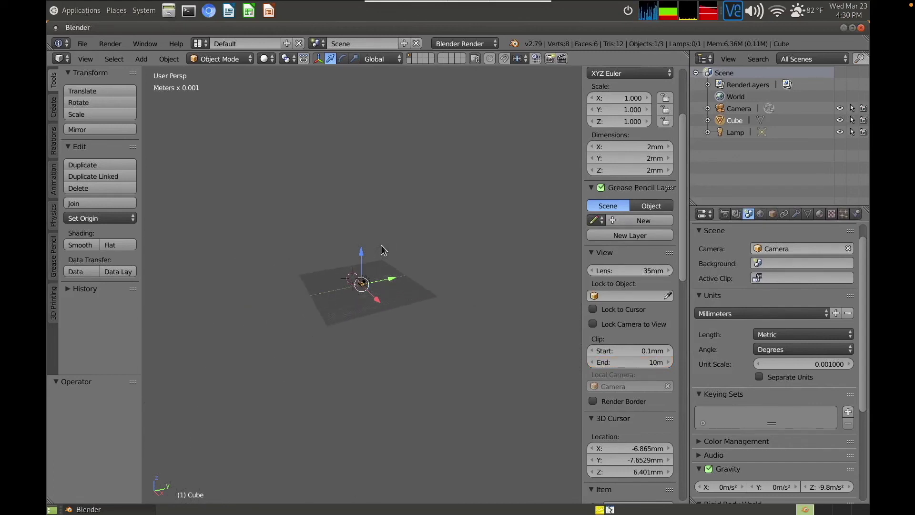
scroll(381, 245, "up", 10)
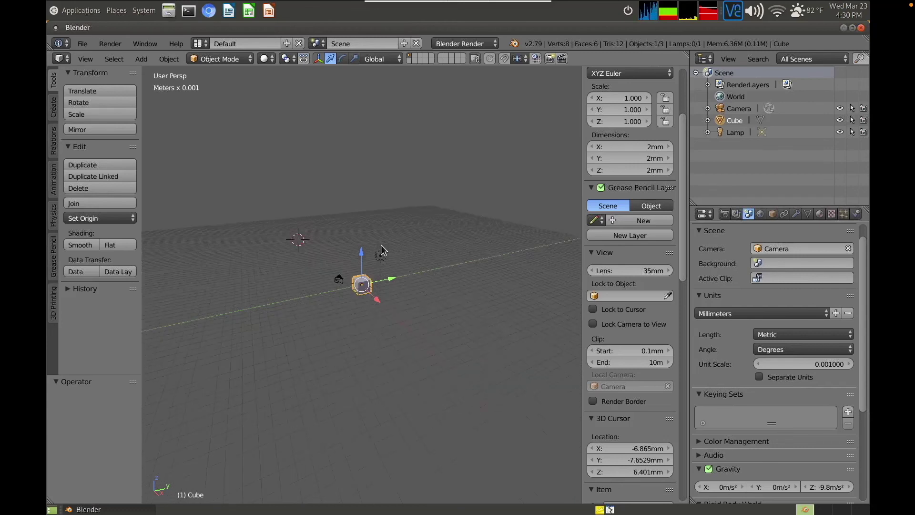
scroll(381, 245, "up", 5)
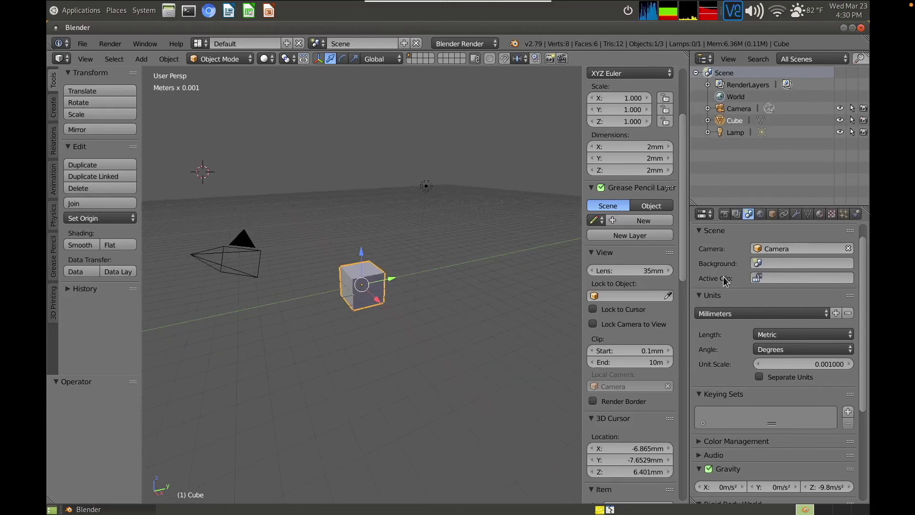
scroll(685, 98, "up", 5)
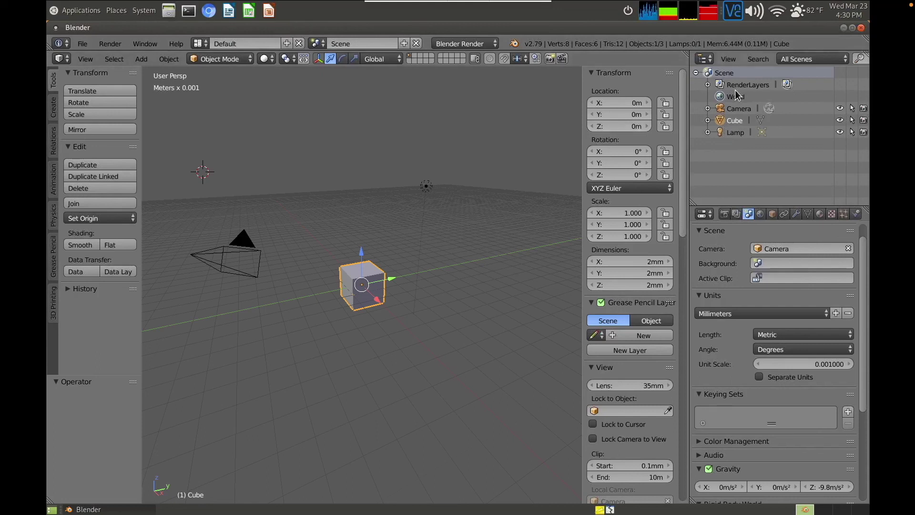
Step: Select the camera, the cube and the lamp one after another in the Outliner
left_click(736, 108)
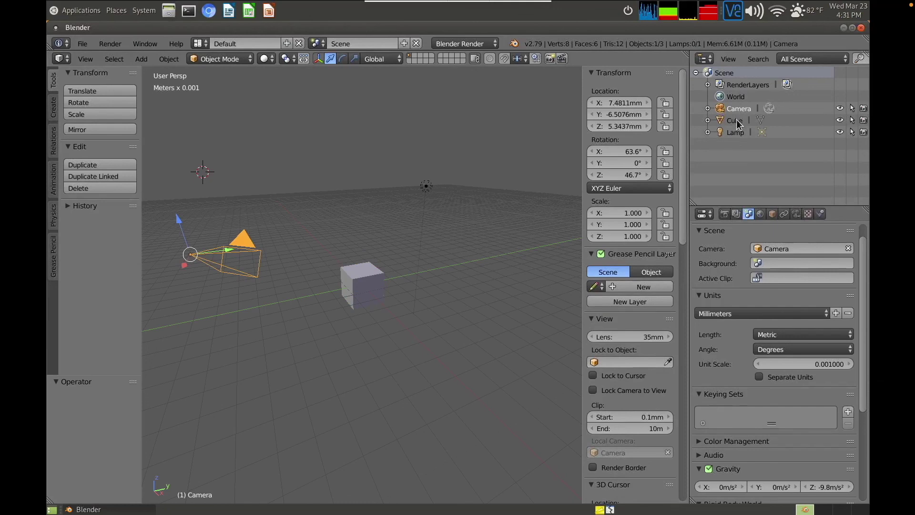
left_click(737, 122)
left_click(736, 133)
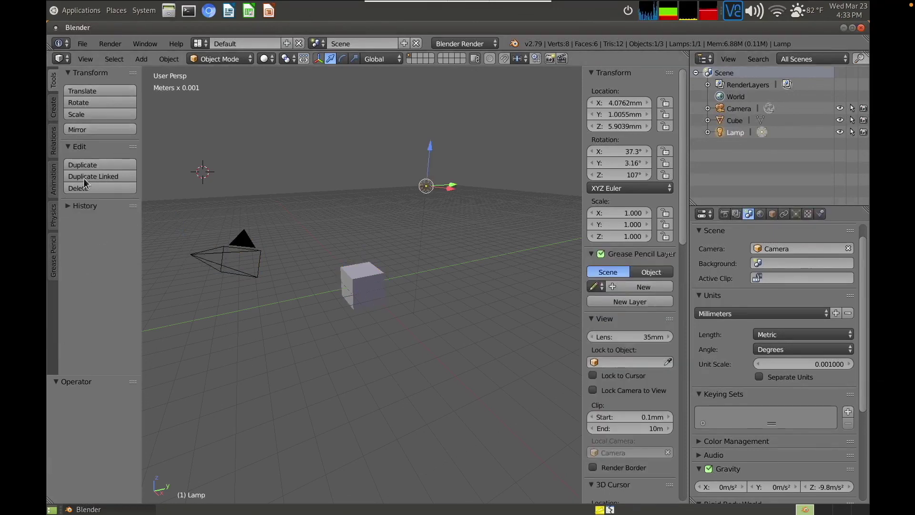
Step: Save the current setup as the startup file and confirm it
left_click(76, 45)
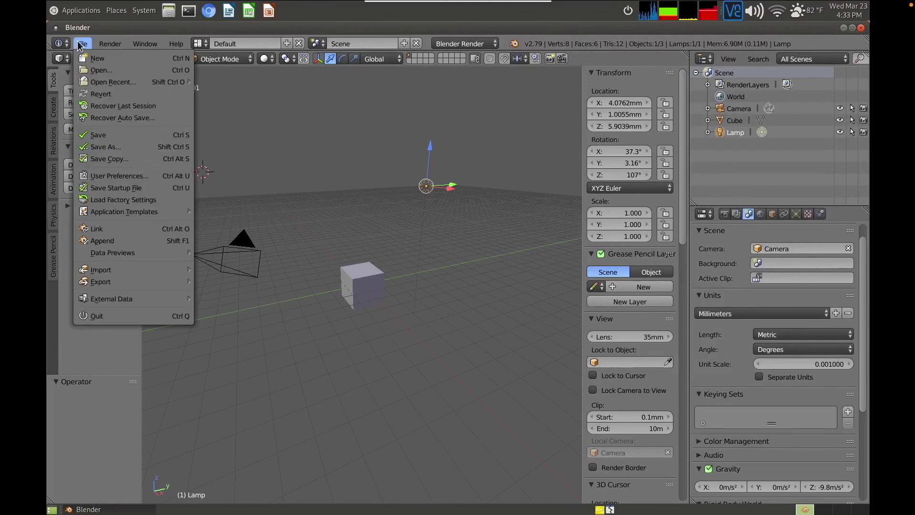
left_click(142, 188)
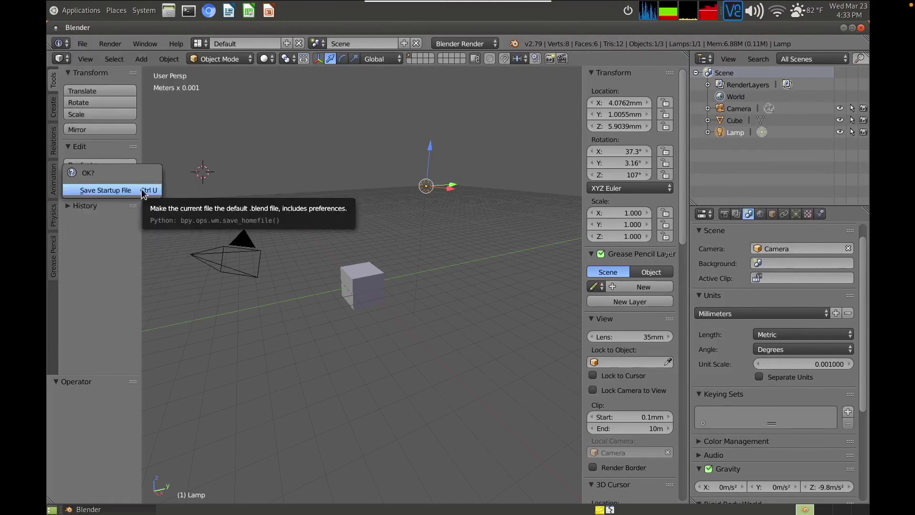
left_click(145, 190)
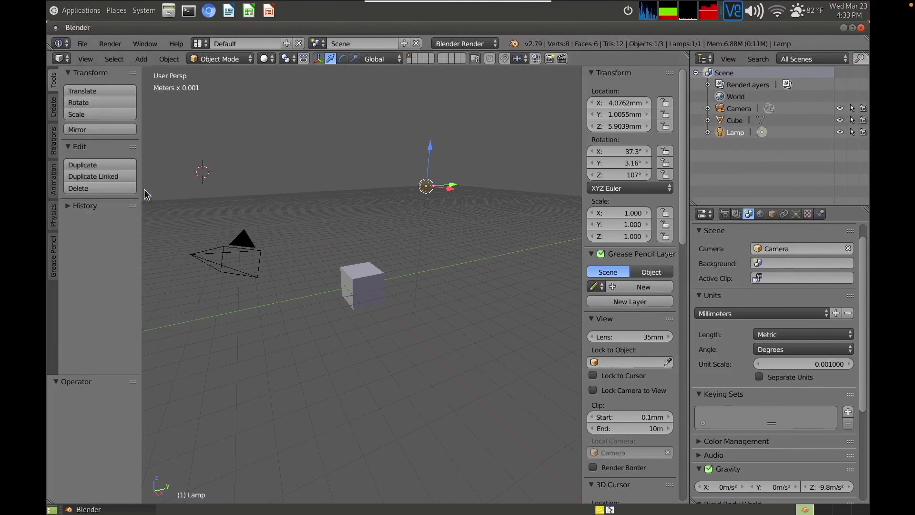
Step: Open the User Preferences window
left_click(82, 45)
left_click(120, 176)
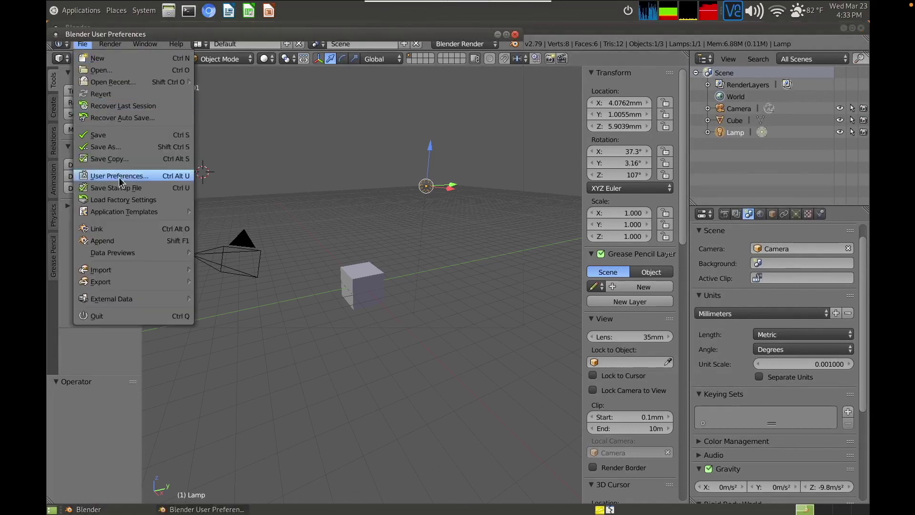